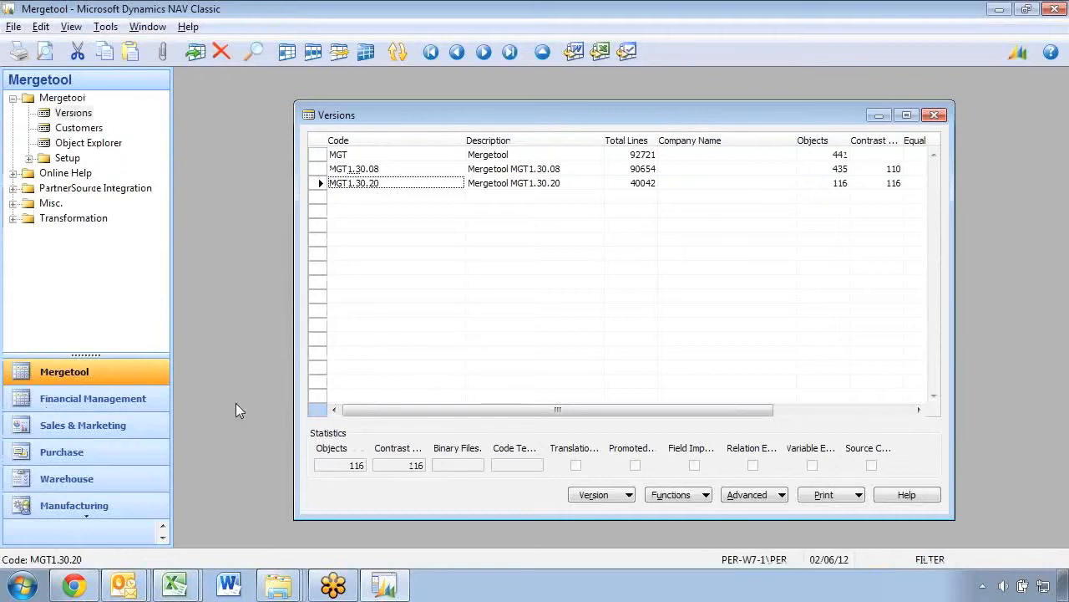
Export the compare log for version MGT1.30.20 to C:\Temp\MGT\MGT1.30.20.log with the default options, overwriting the existing file.
click(700, 496)
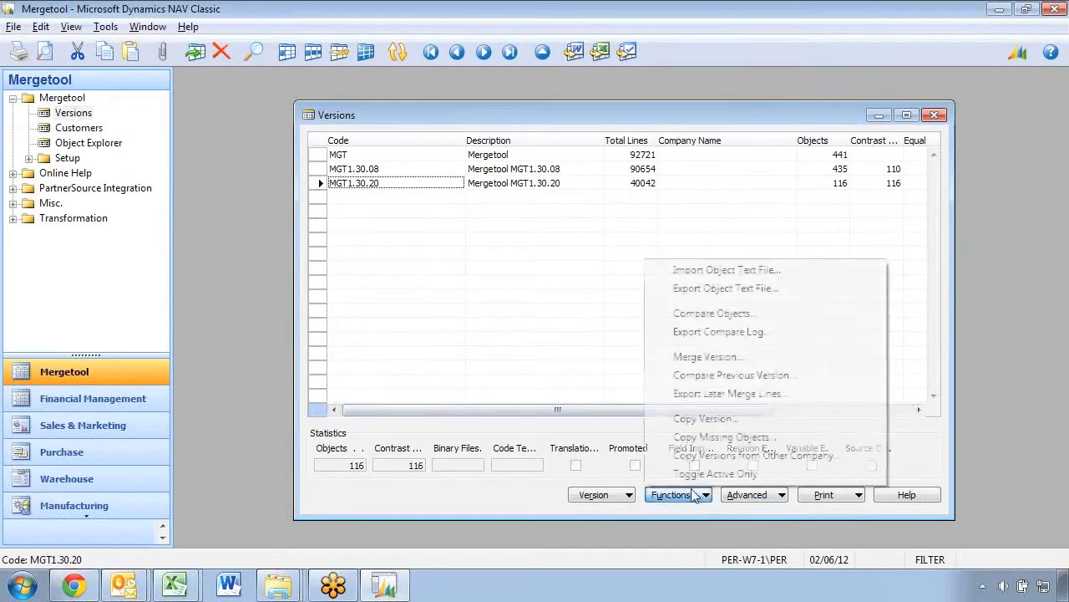
click(702, 334)
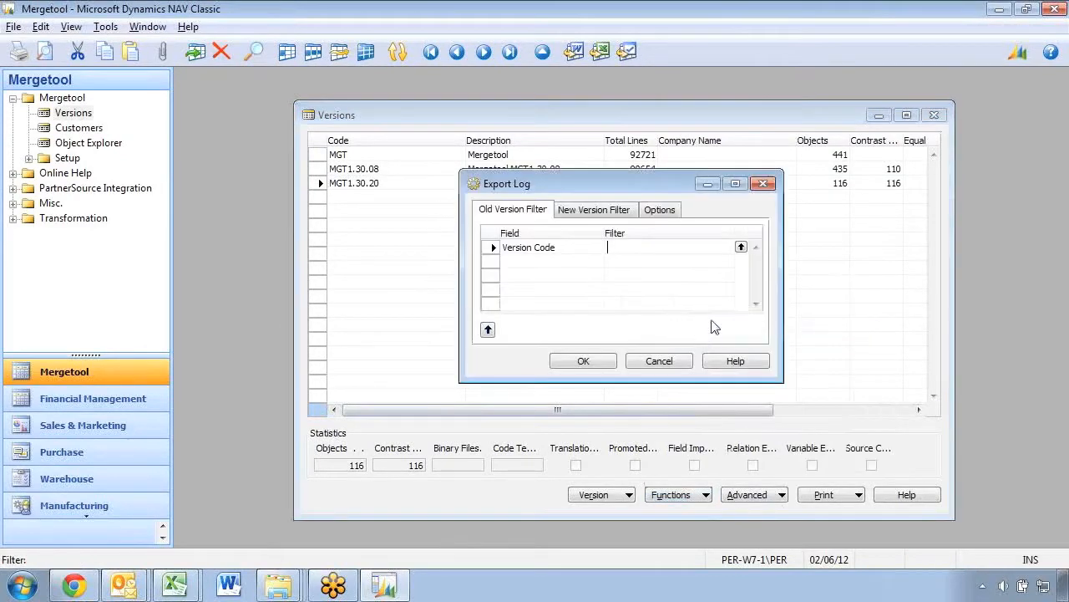
click(566, 214)
click(656, 213)
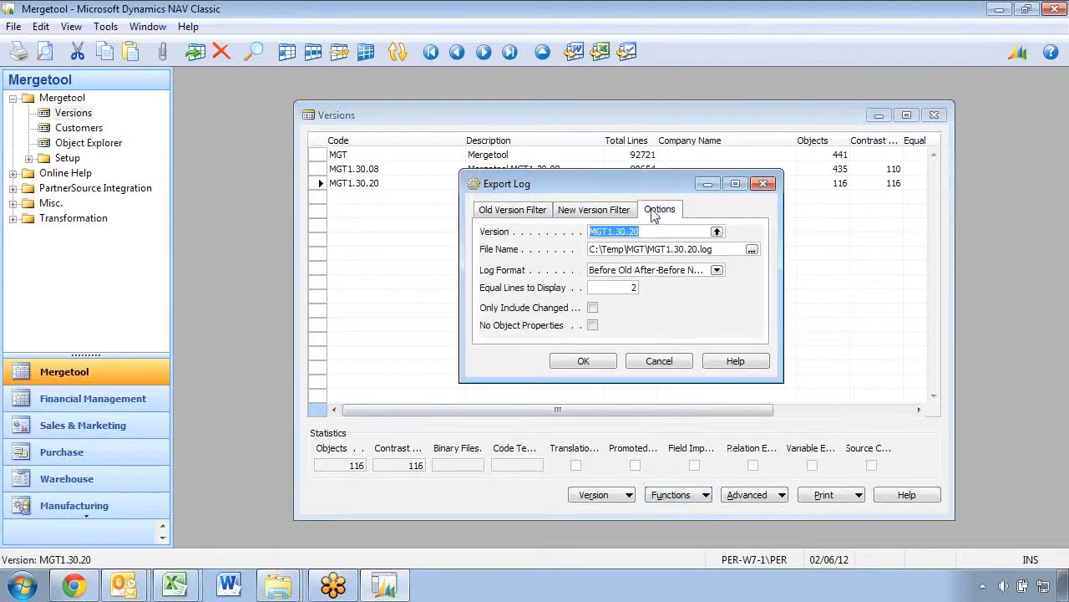
click(700, 249)
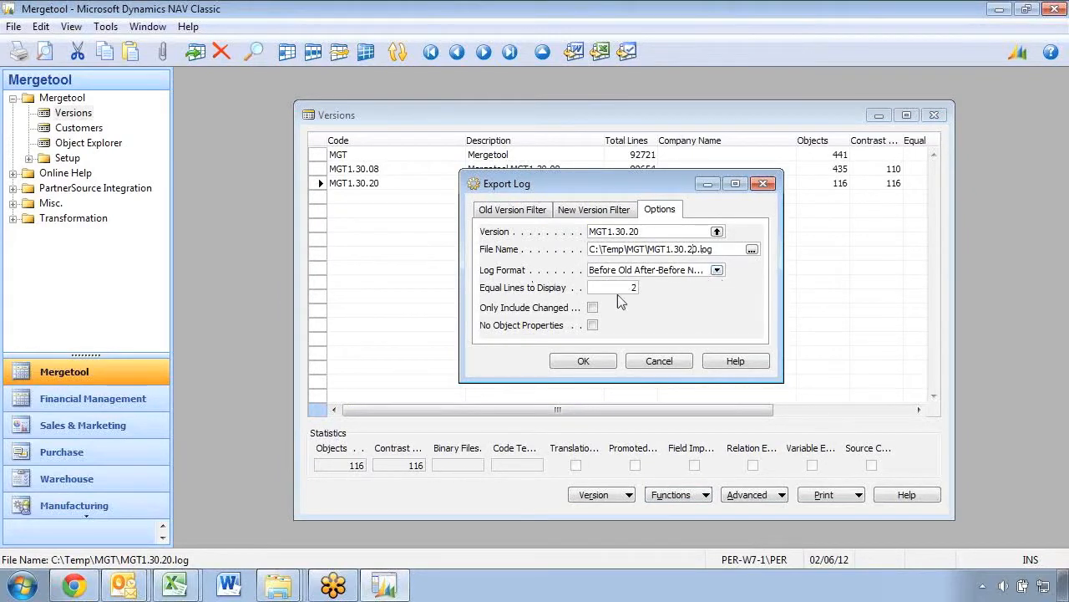
click(583, 364)
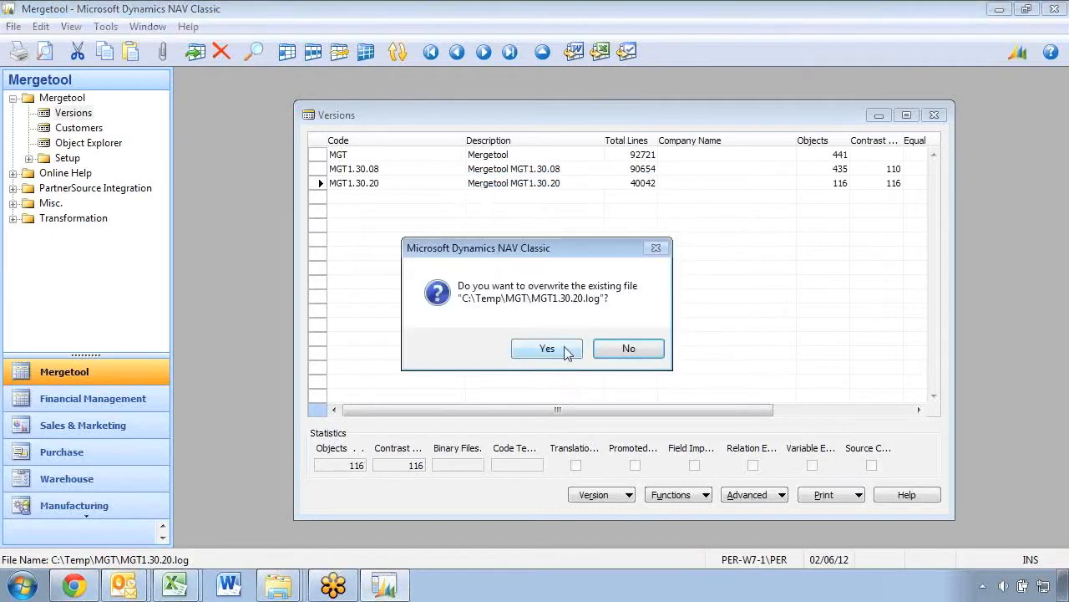
click(563, 351)
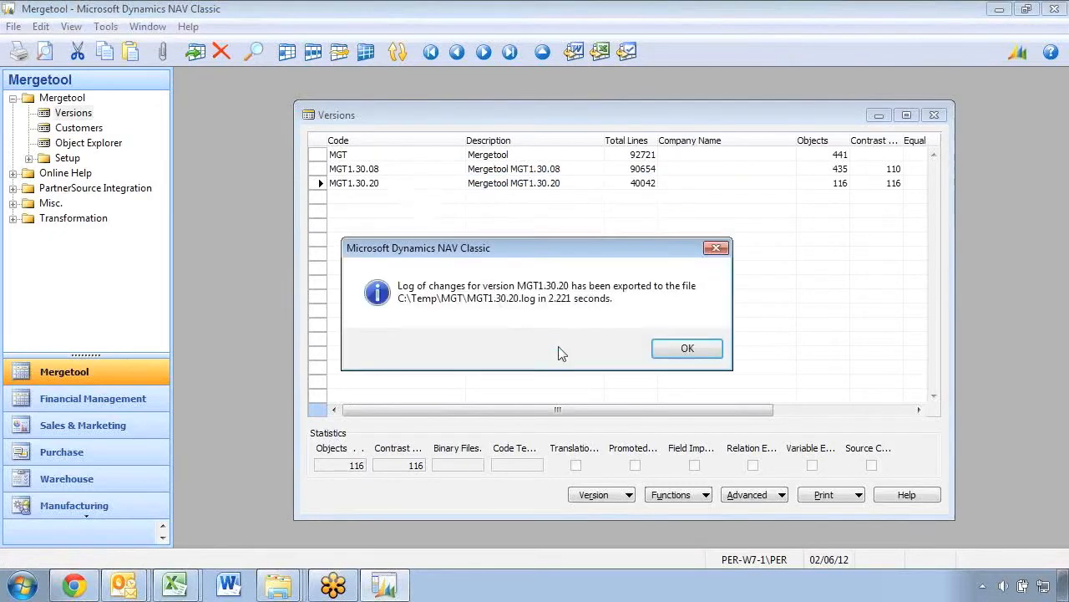
click(684, 346)
Switch to the C:\Temp\MGT folder in Windows Explorer and open MGT1.30.20.log in UltraEdit.
key(alt+Tab)
key(alt+Tab)
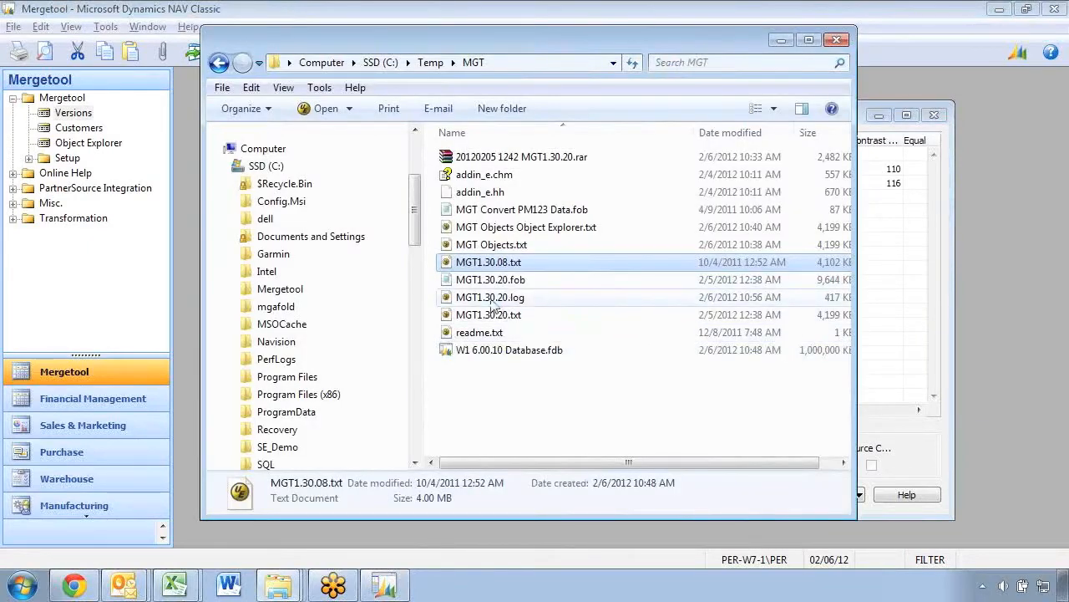
click(506, 299)
double_click(521, 299)
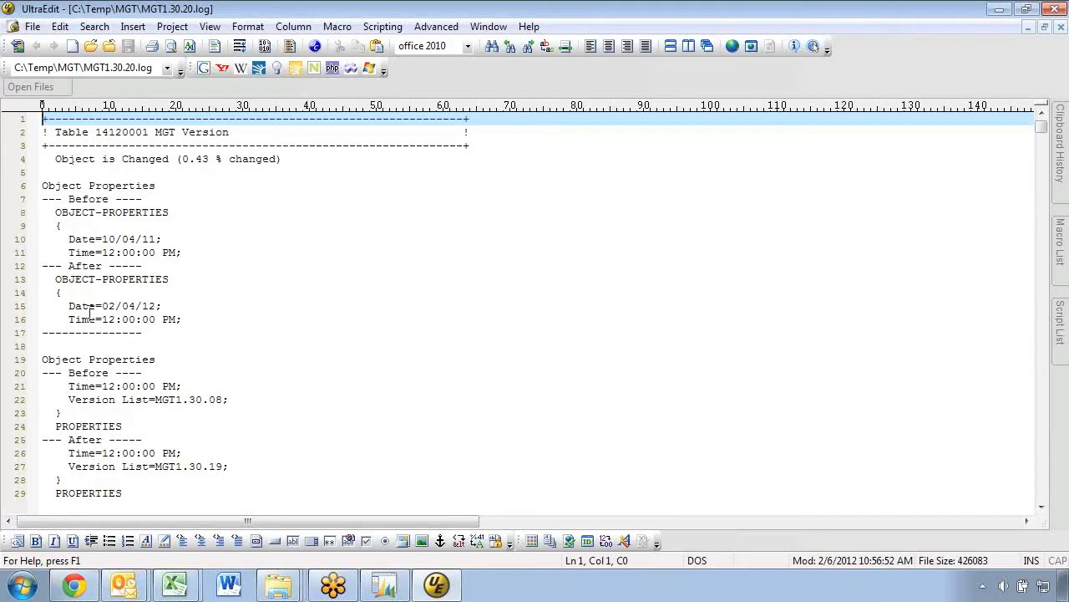
Examine the before and after lines of ImportTRansformationXMLFiles and the object property entries in the log, and close the file.
scroll(90, 311, down, 9)
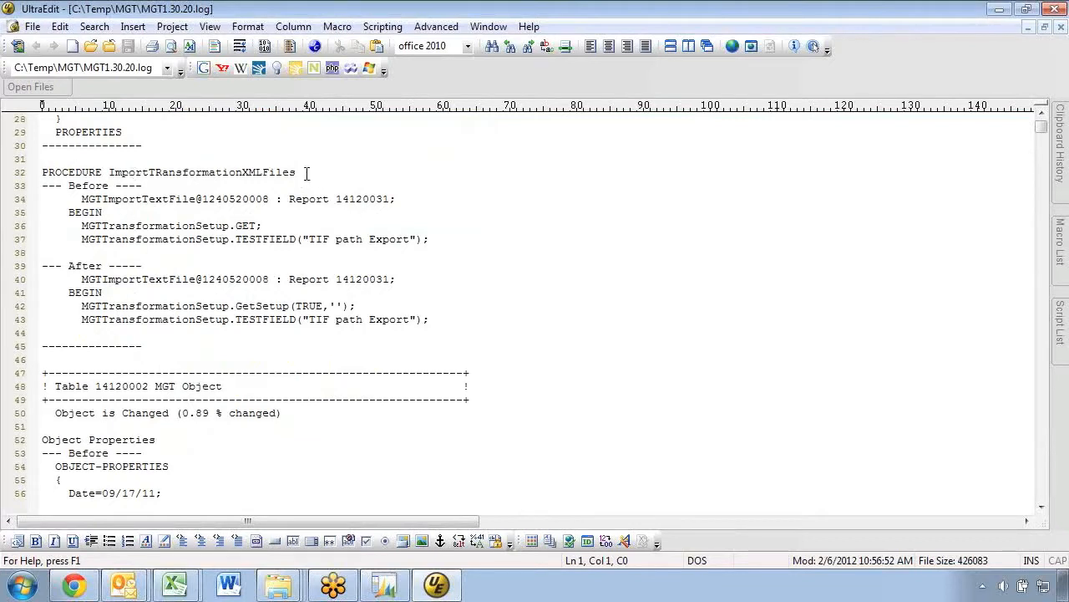
drag(101, 200, 106, 217)
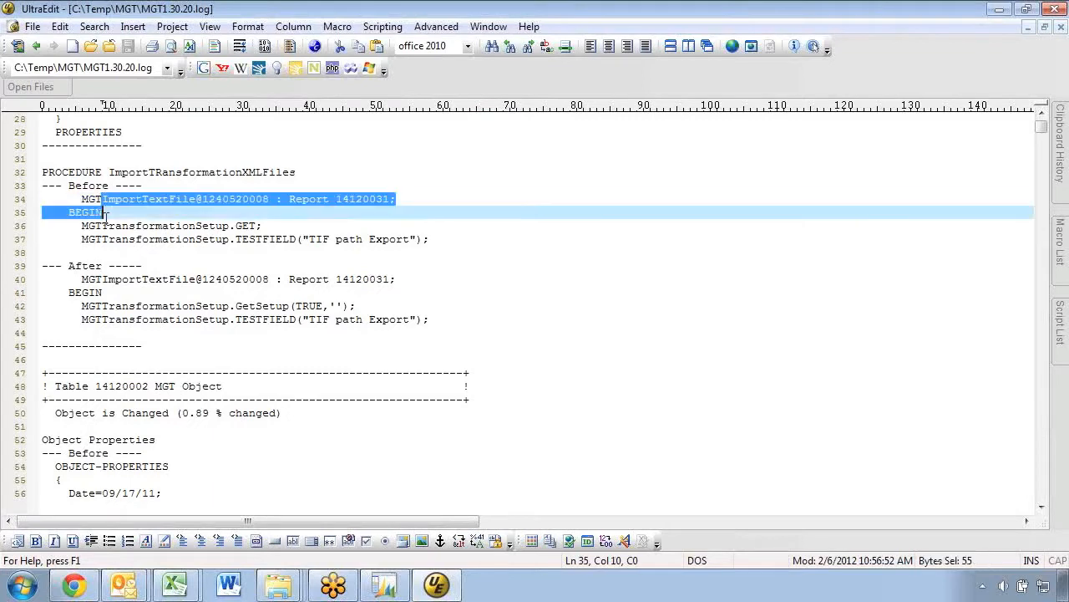
drag(102, 281, 103, 292)
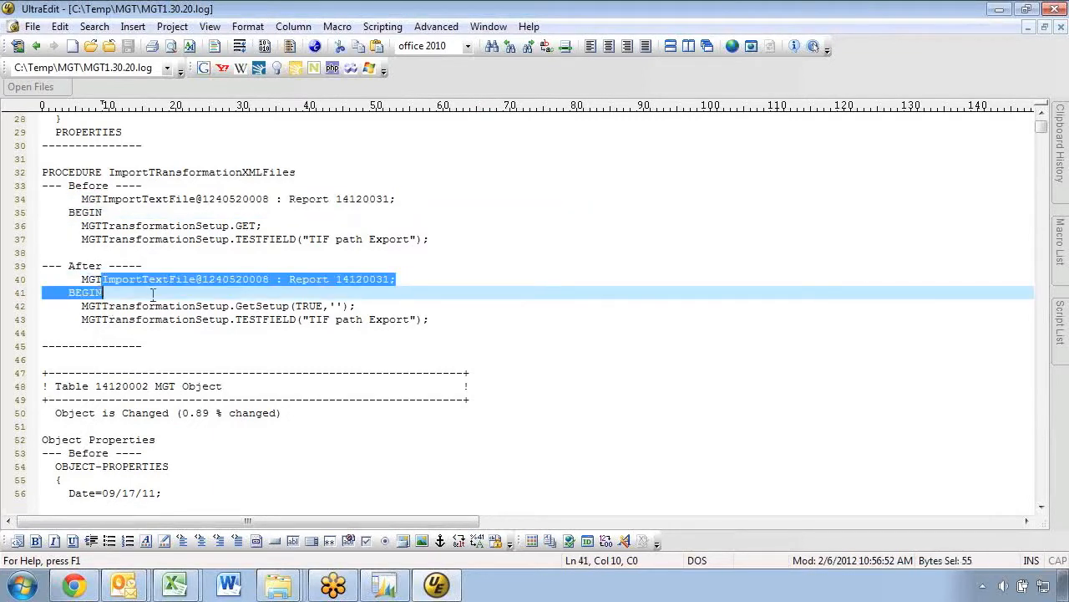
drag(115, 319, 116, 333)
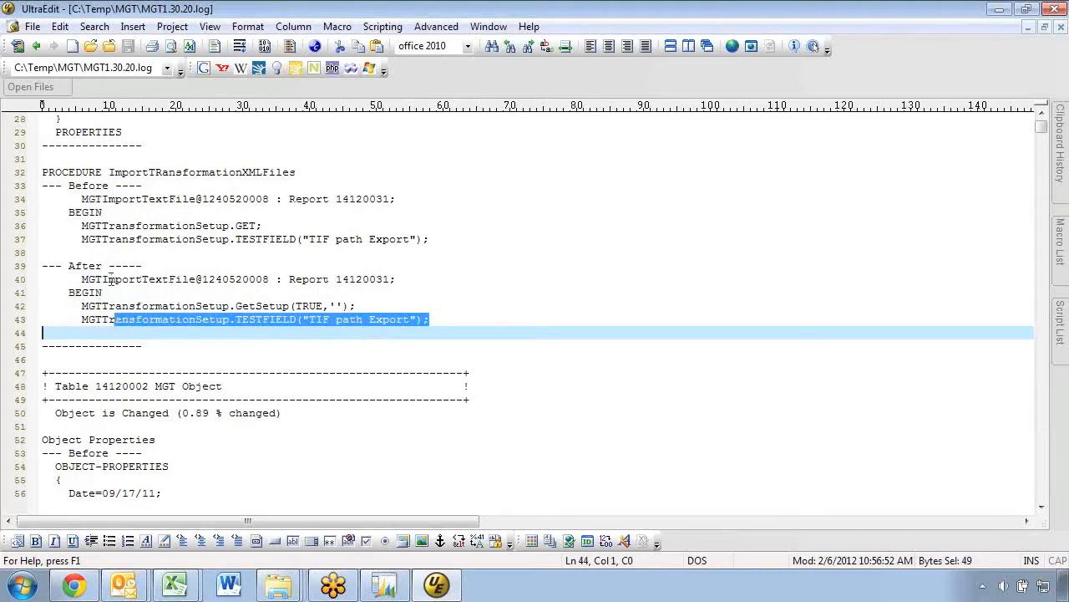
scroll(188, 306, up, 9)
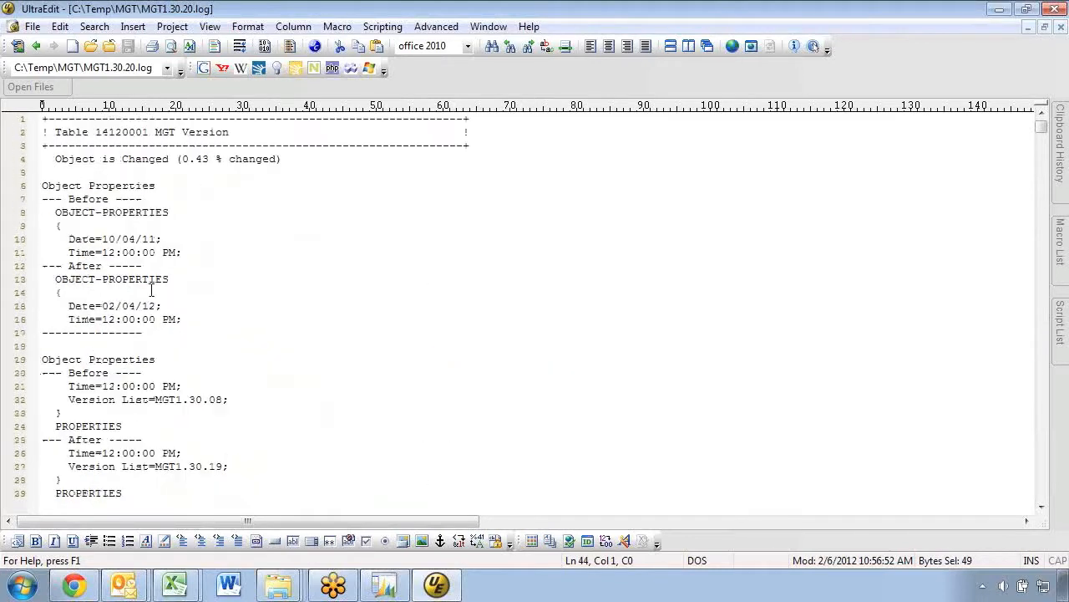
drag(46, 185, 44, 132)
scroll(72, 225, up, 10)
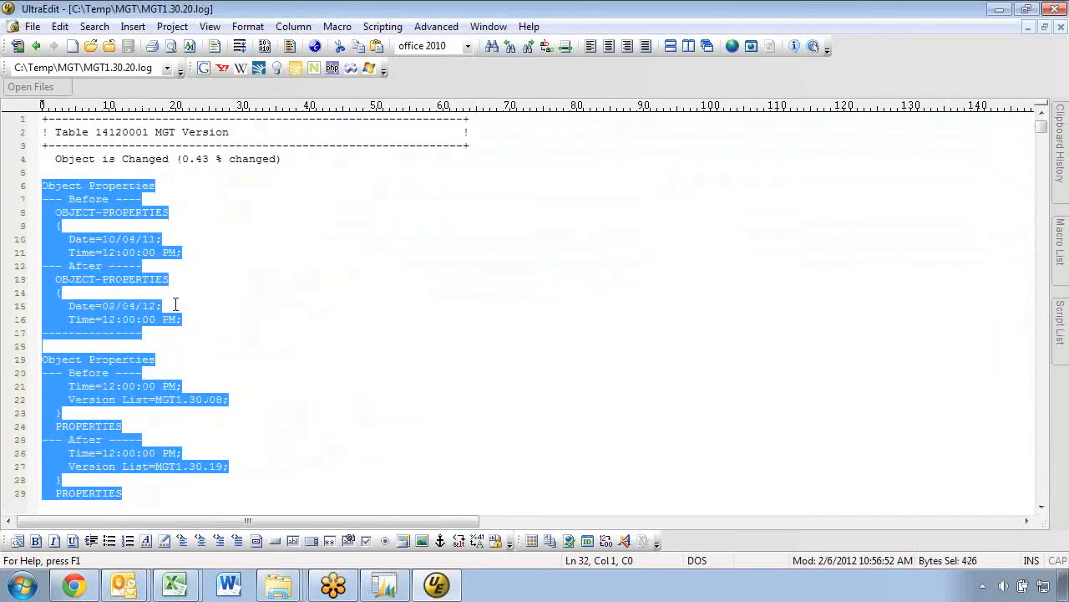
key(alt+F4)
Back in Dynamics NAV, export the MGT1.30.20 compare log again with No Object Properties enabled, overwriting the existing log file.
key(alt+Tab)
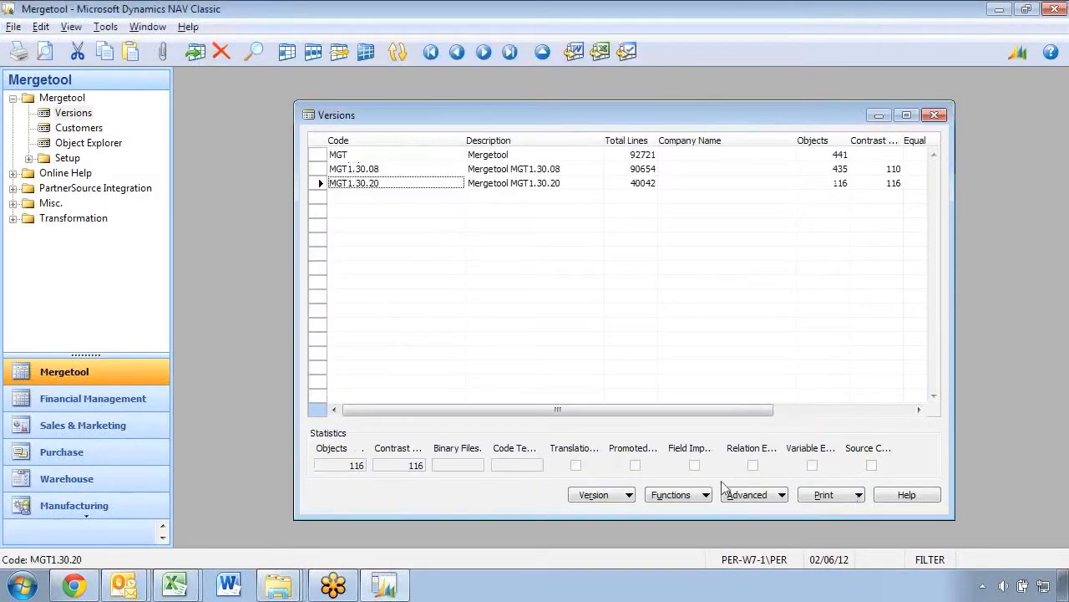
click(681, 495)
click(718, 329)
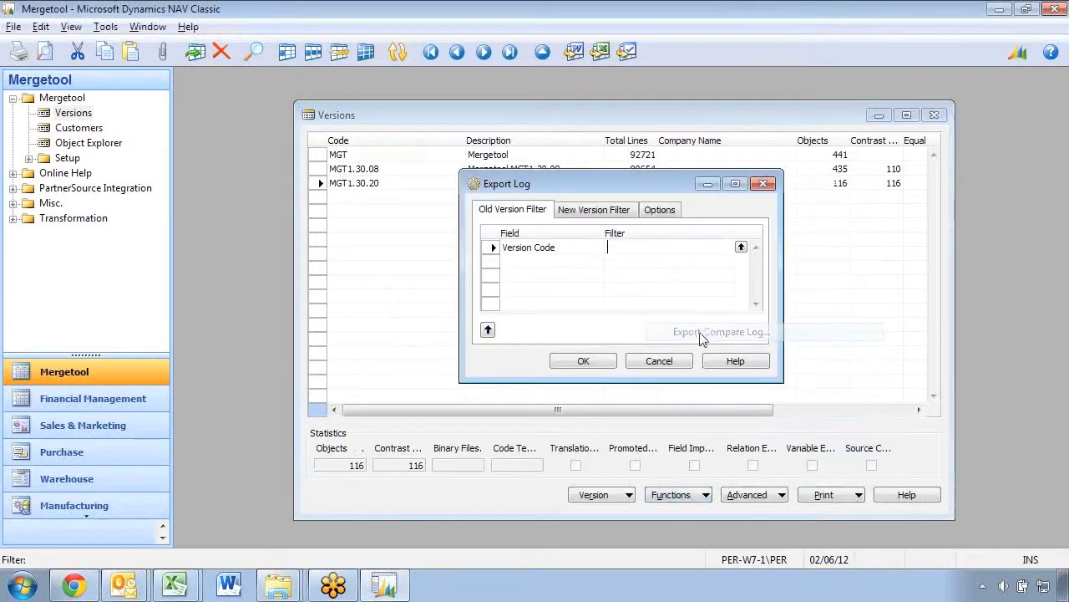
click(672, 212)
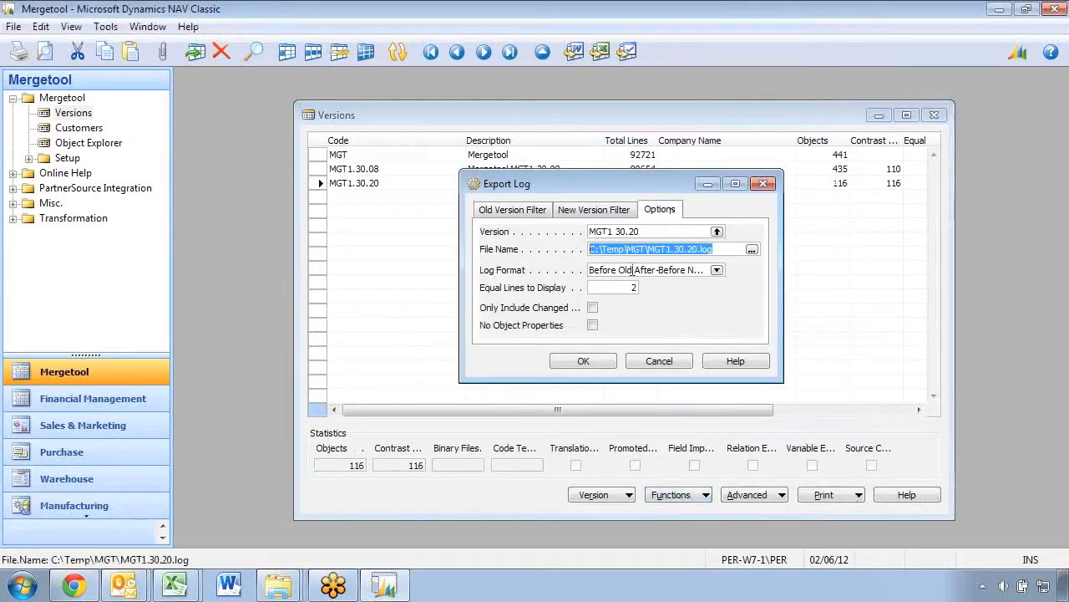
click(592, 326)
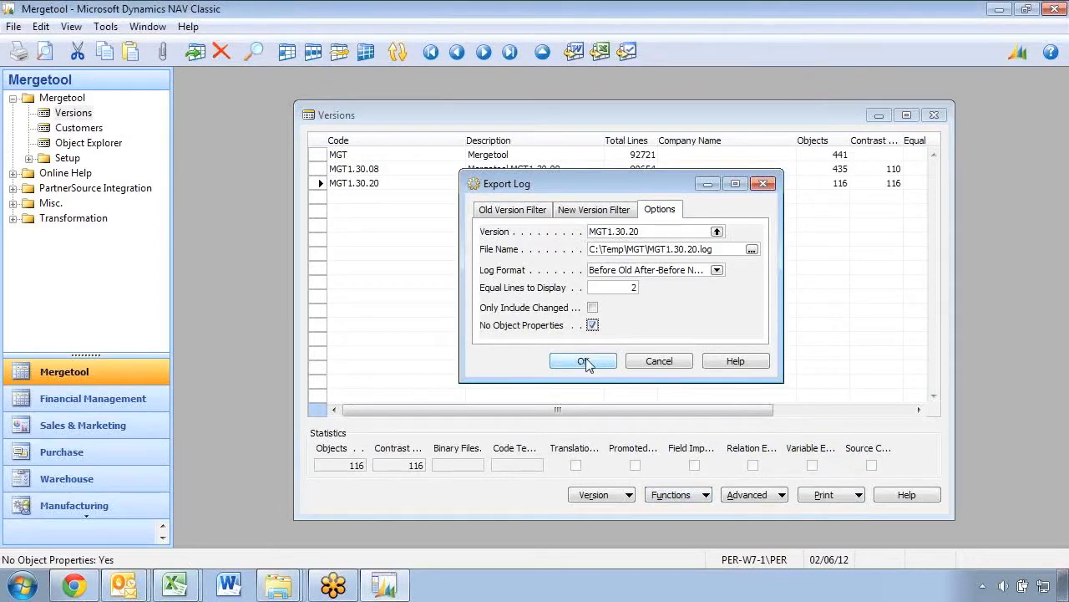
click(583, 361)
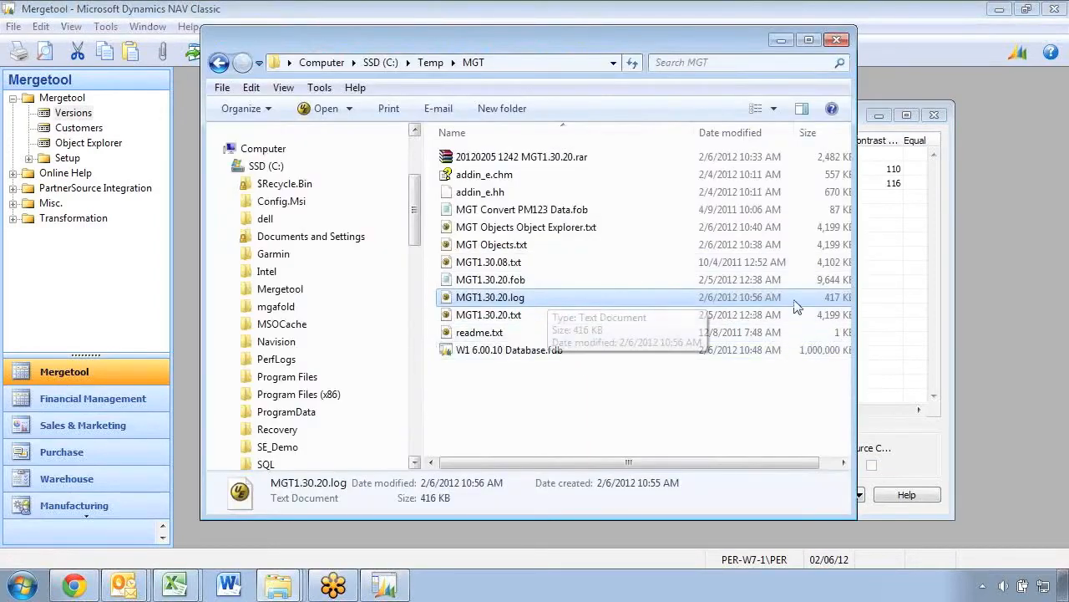
key(alt+Tab)
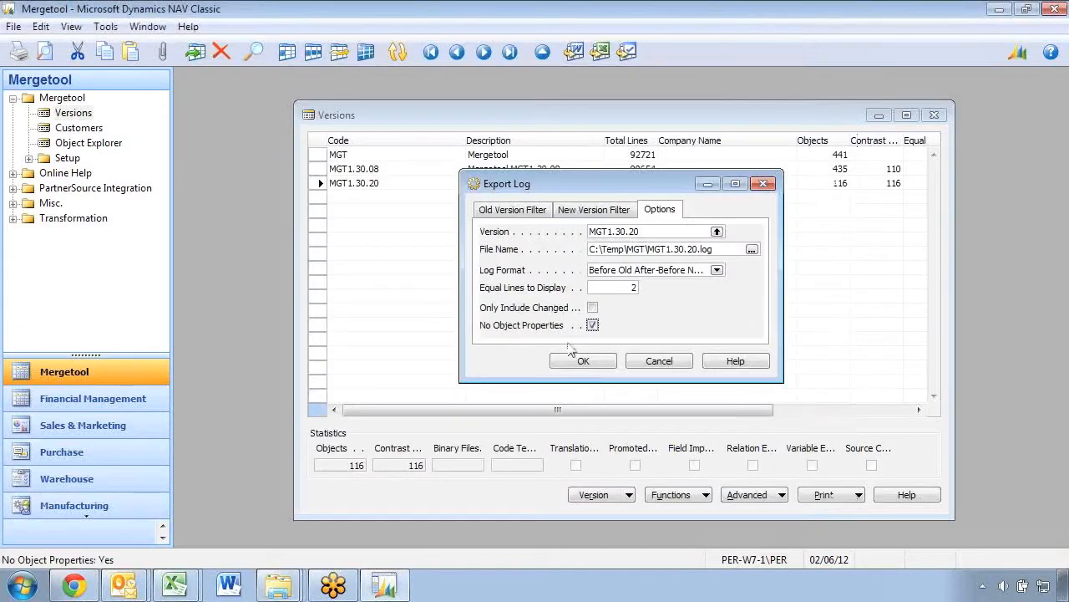
click(581, 362)
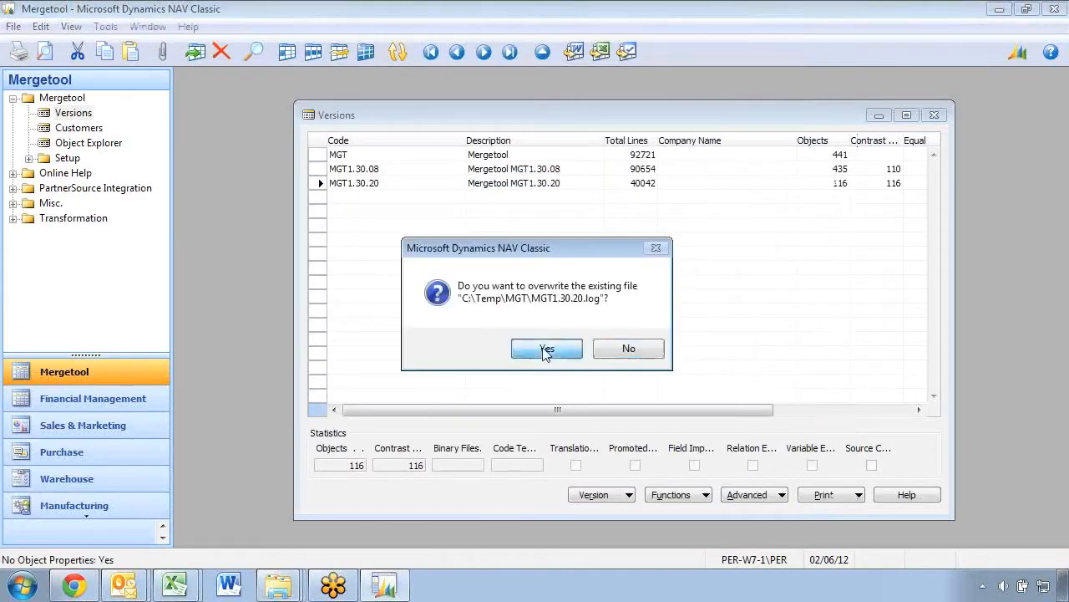
click(548, 353)
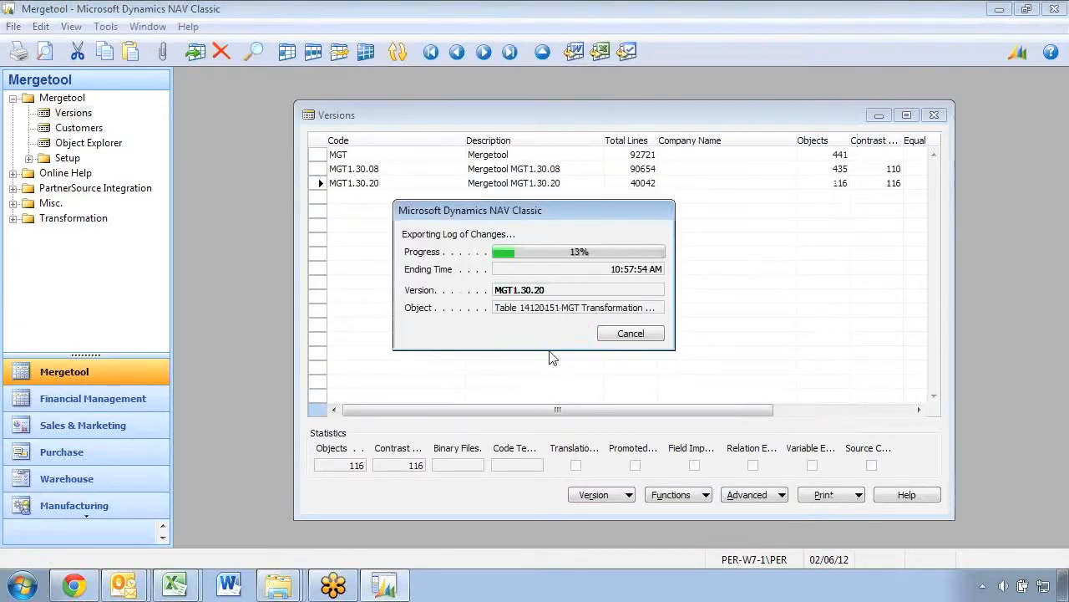
click(686, 350)
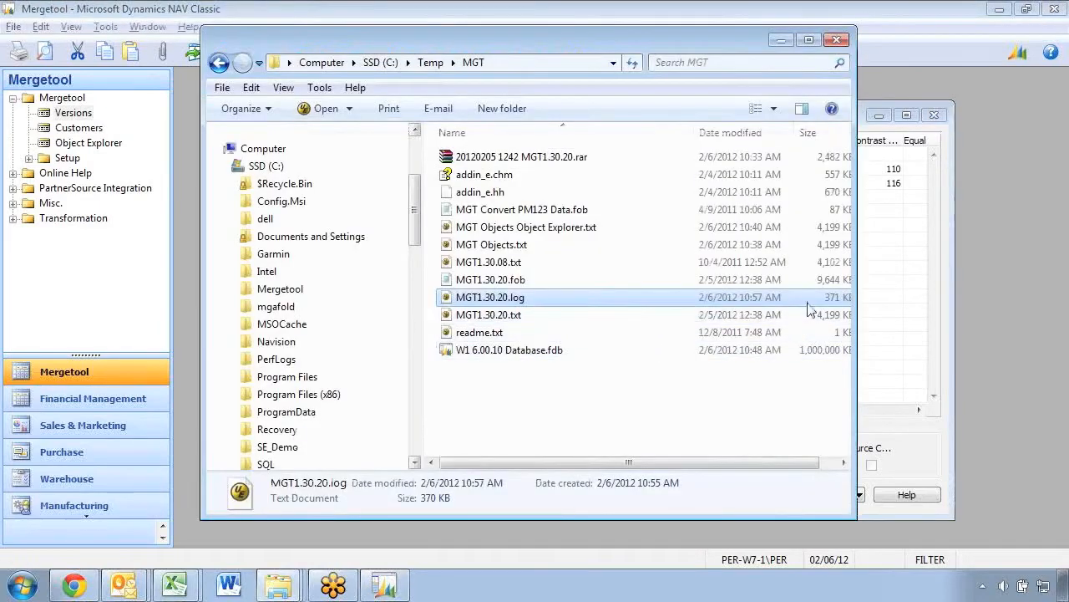
Open the newly exported MGT1.30.20.log, examine its first changed procedure for table MGT Version, and return to the Versions list in Dynamics NAV.
double_click(539, 301)
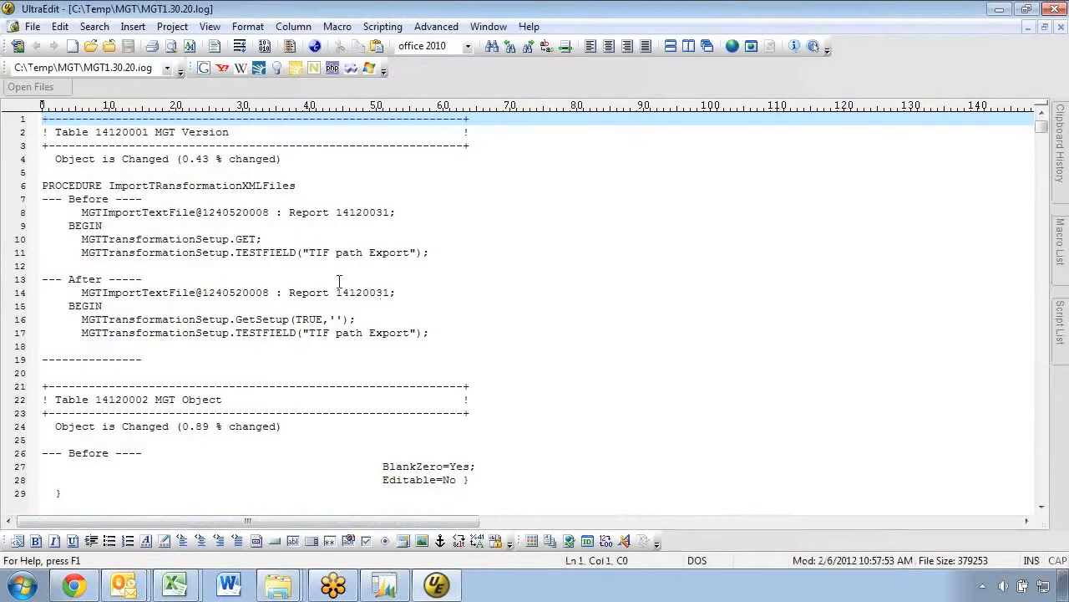
key(Down)
key(Down)
key(Down)
key(Down)
key(Down)
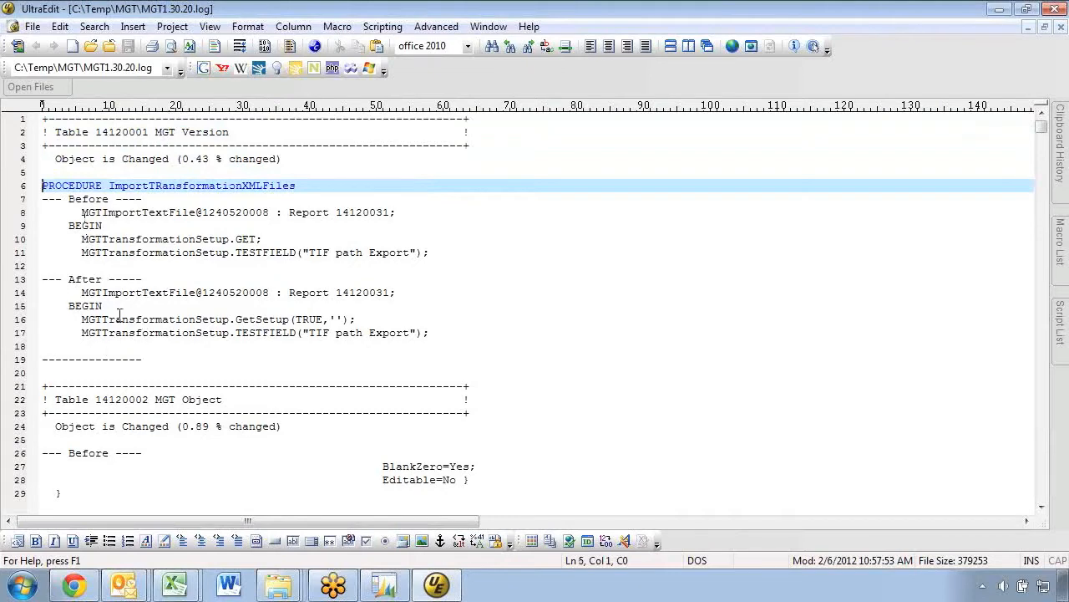
key(alt+Tab)
key(alt+Tab)
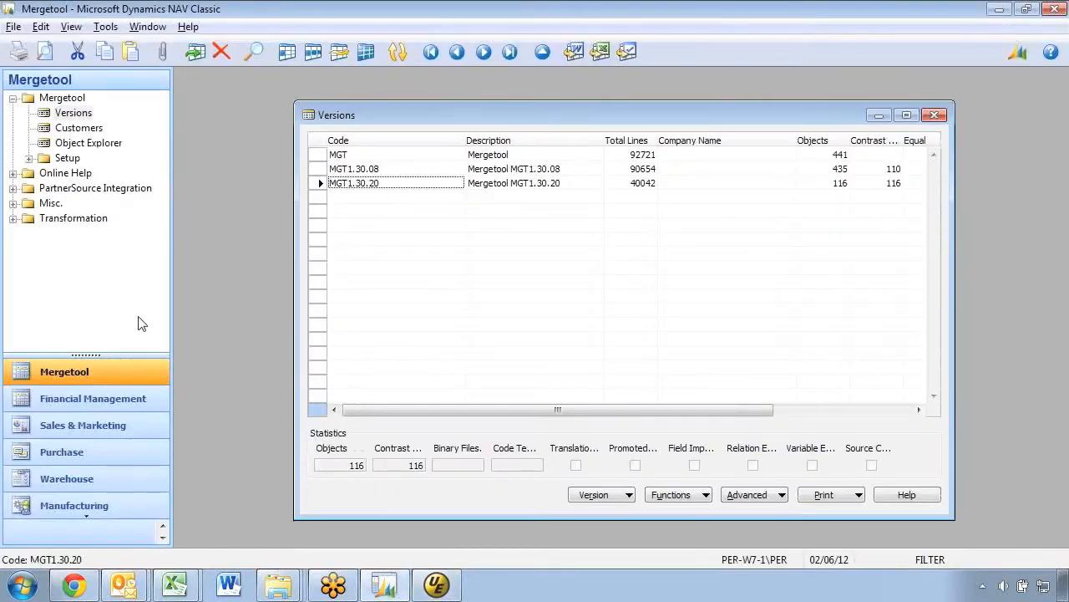
click(684, 496)
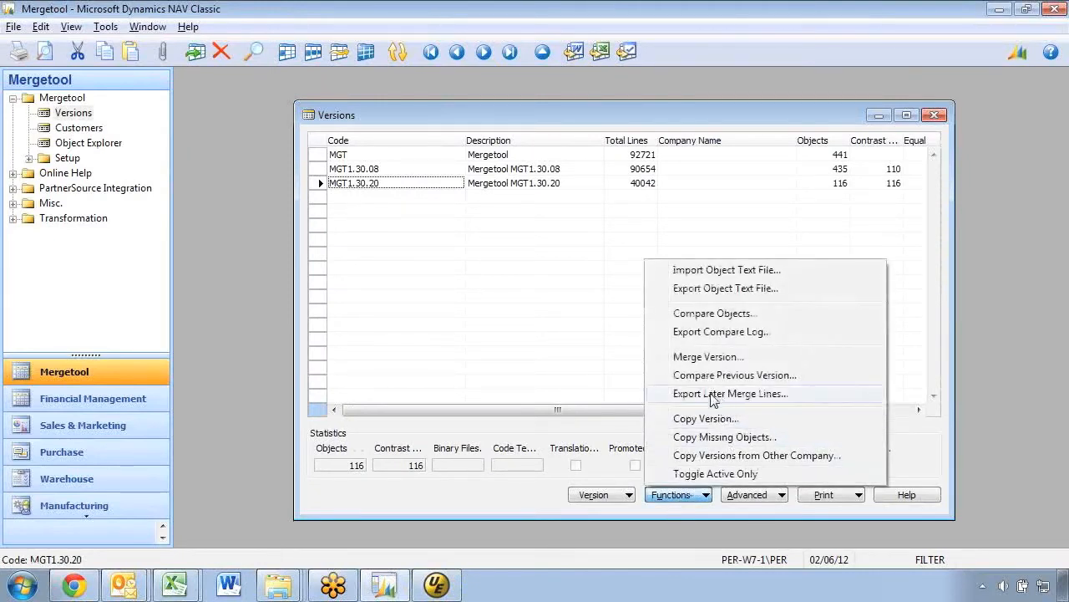
click(712, 399)
click(545, 248)
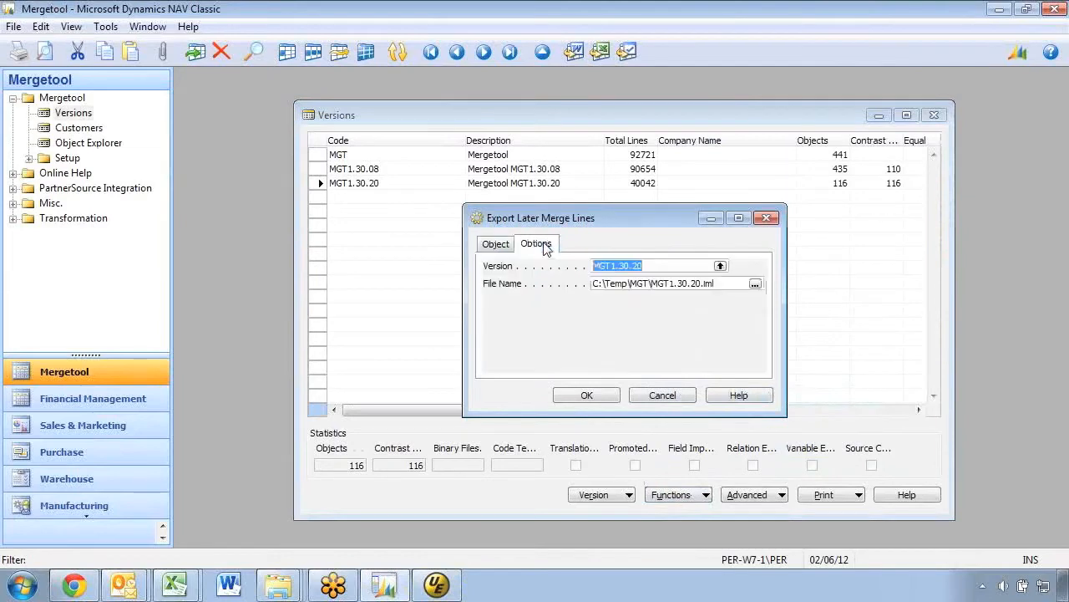
key(Escape)
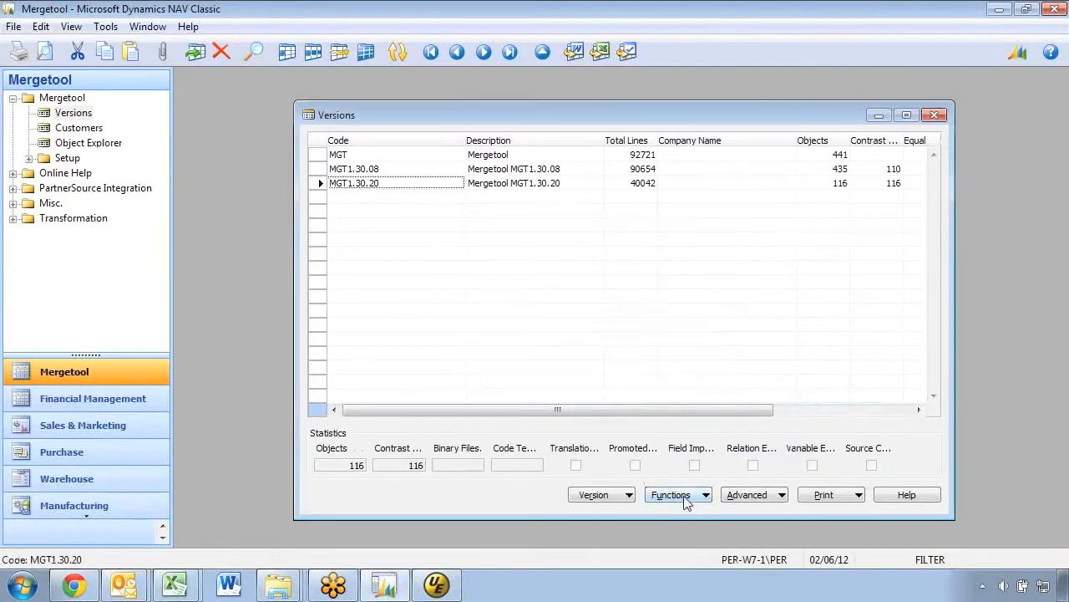
Export the MGT1.30.20 compare log using the Before-Old-New-After log format, overwriting C:\Temp\MGT\MGT1.30.20.log.
click(694, 496)
click(706, 332)
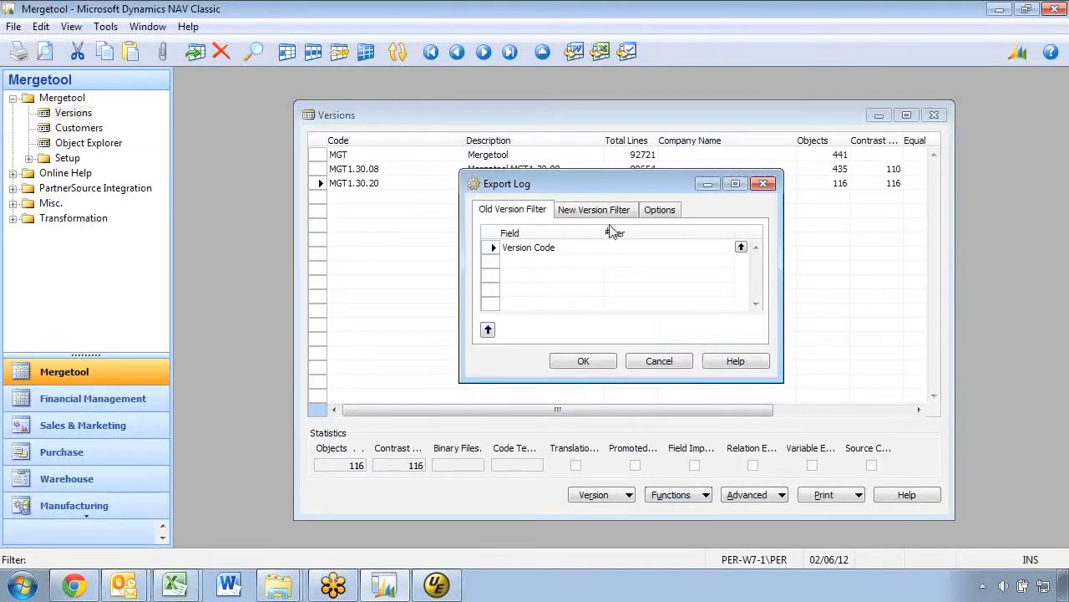
click(660, 209)
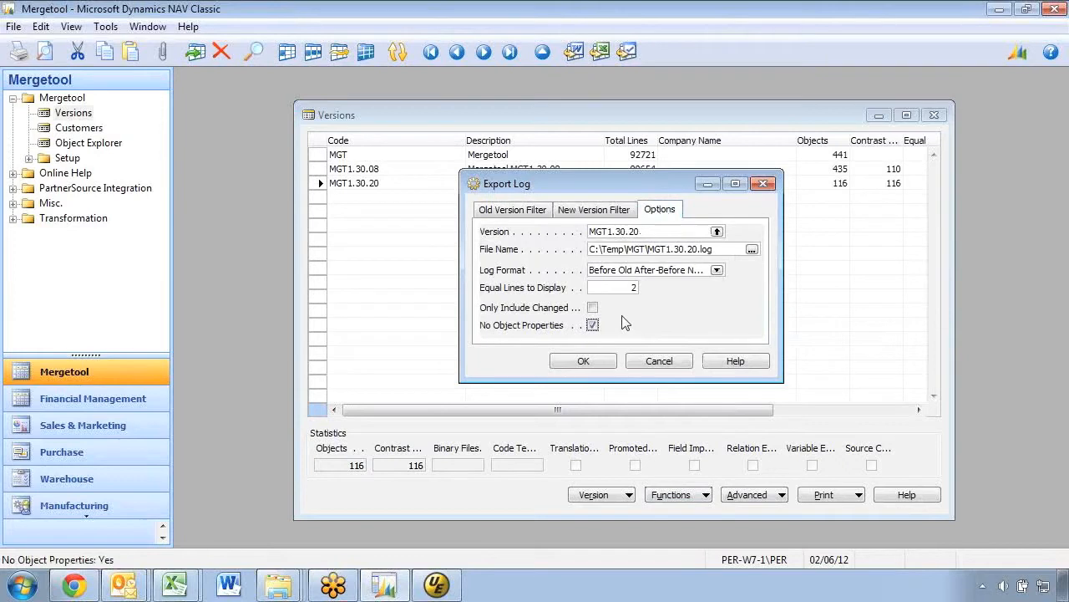
click(717, 270)
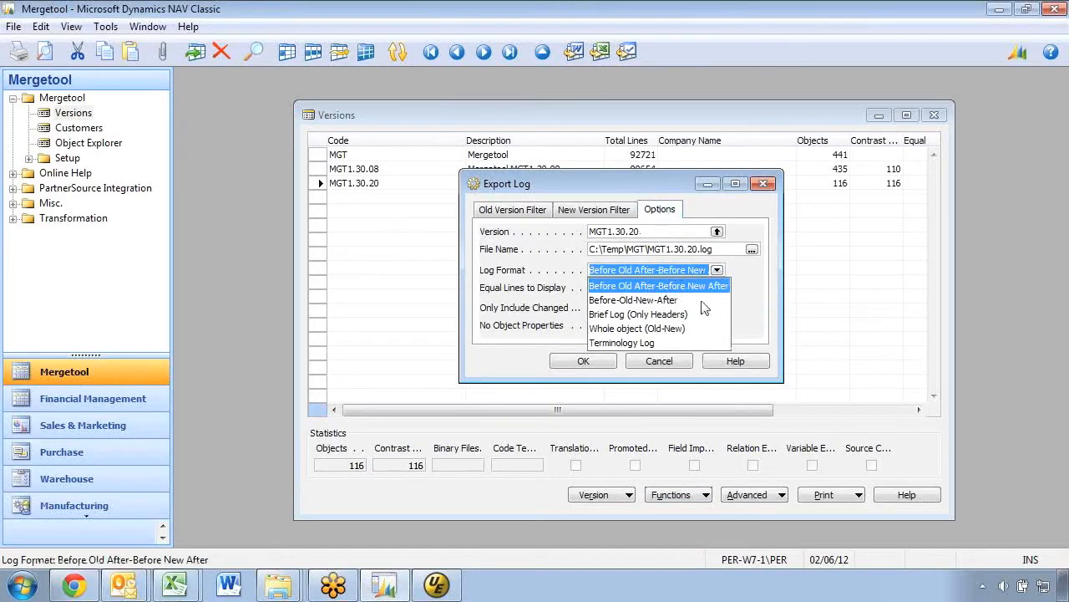
click(618, 303)
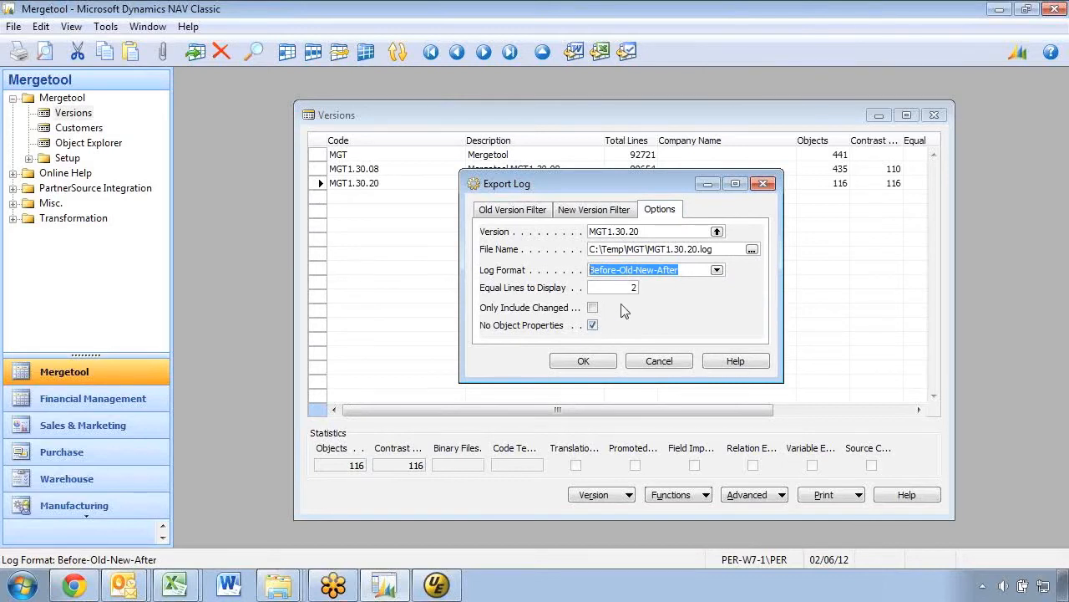
click(614, 289)
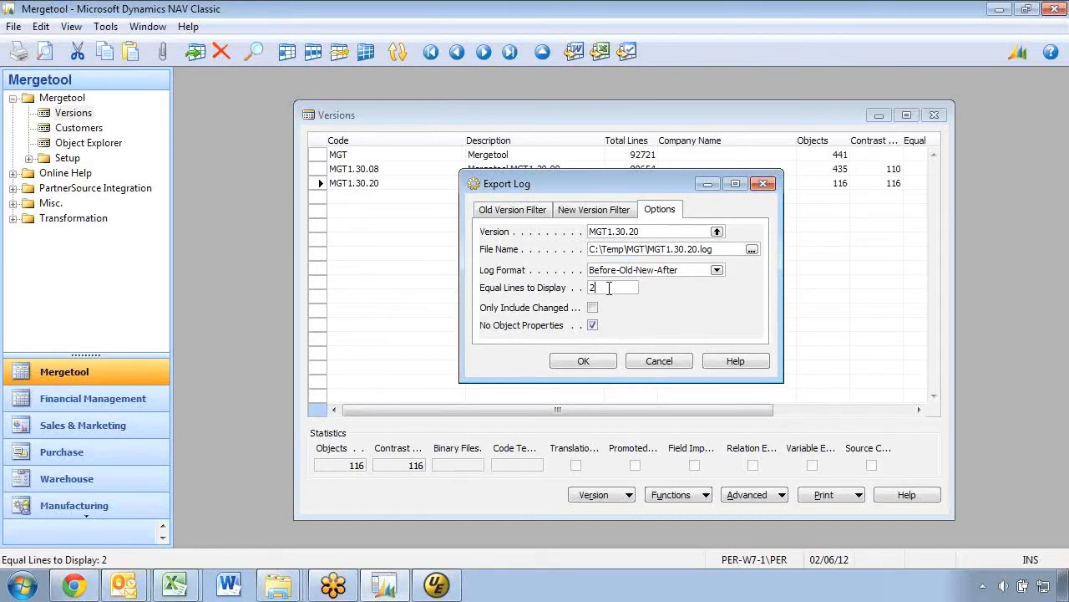
click(576, 361)
click(536, 351)
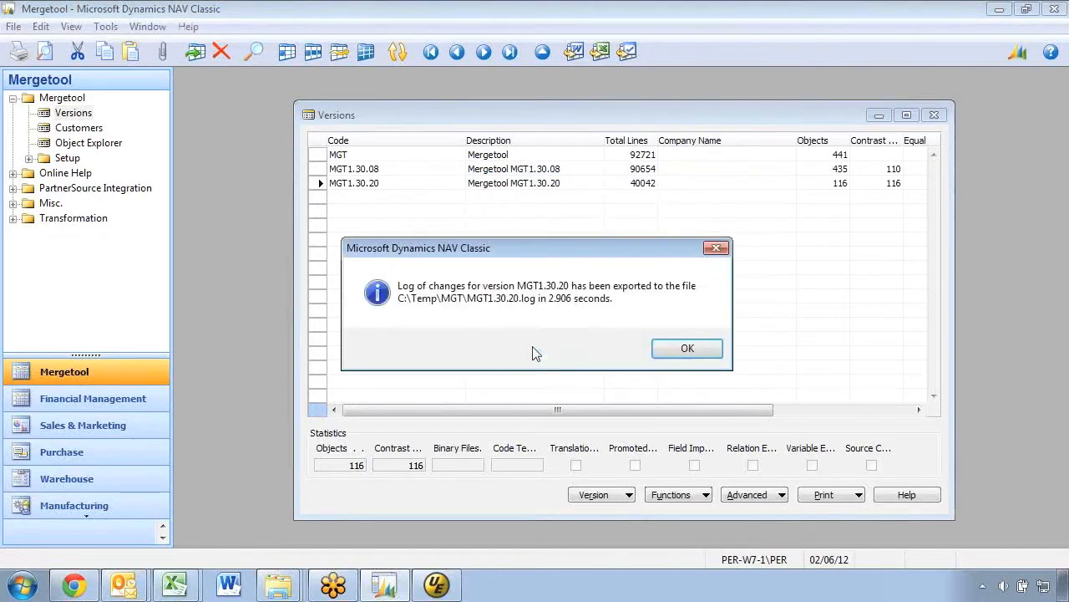
Reload the re-exported MGT1.30.20.log in UltraEdit and examine the Old and New lines for tables MGT Version and MGT Object.
click(690, 350)
key(alt+Tab)
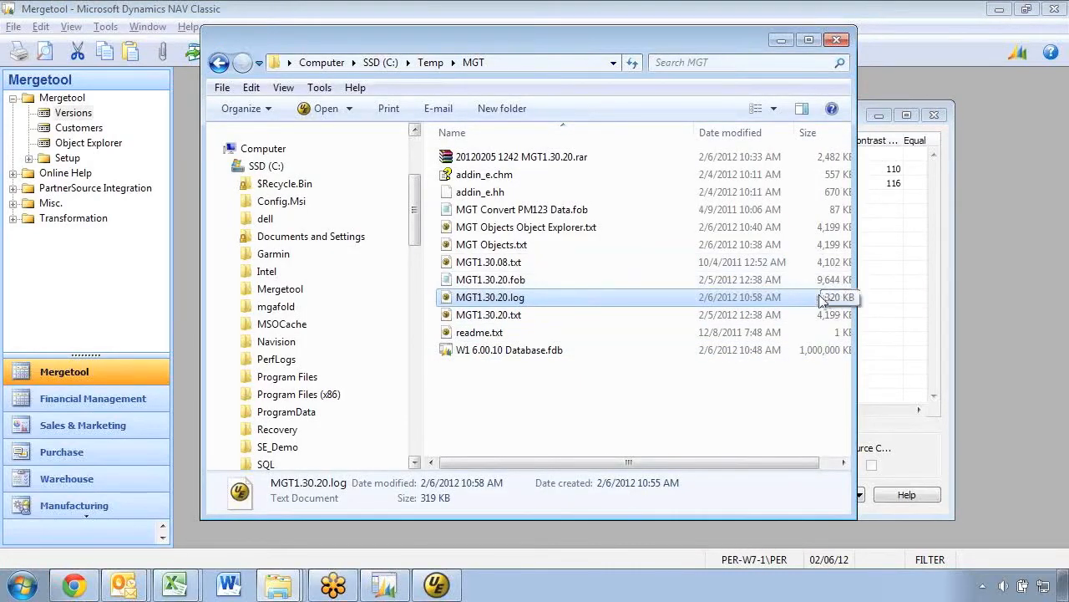
key(alt+Tab)
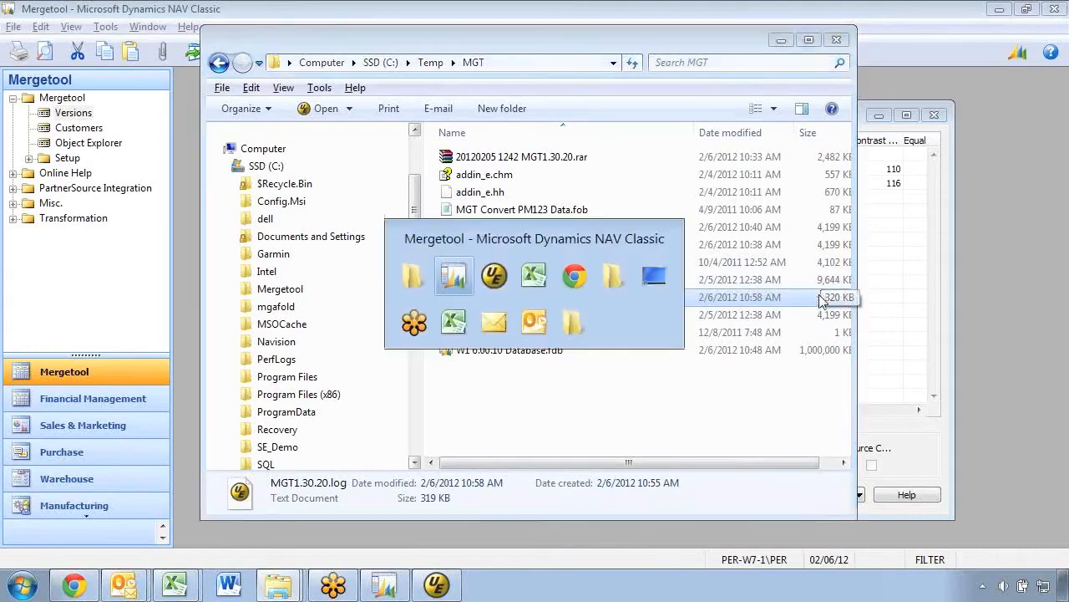
key(alt+Tab)
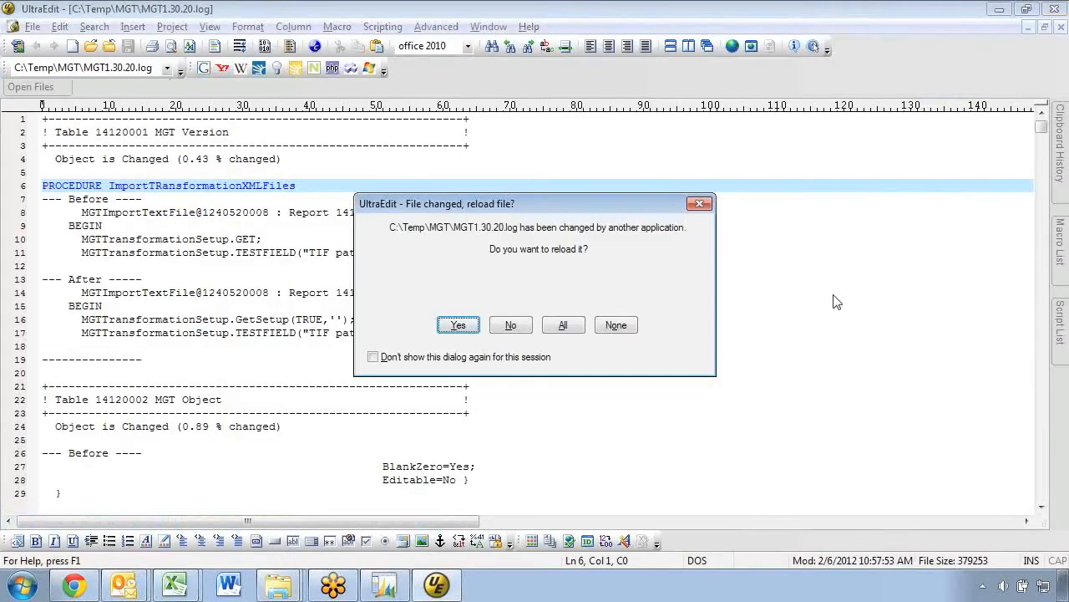
click(460, 328)
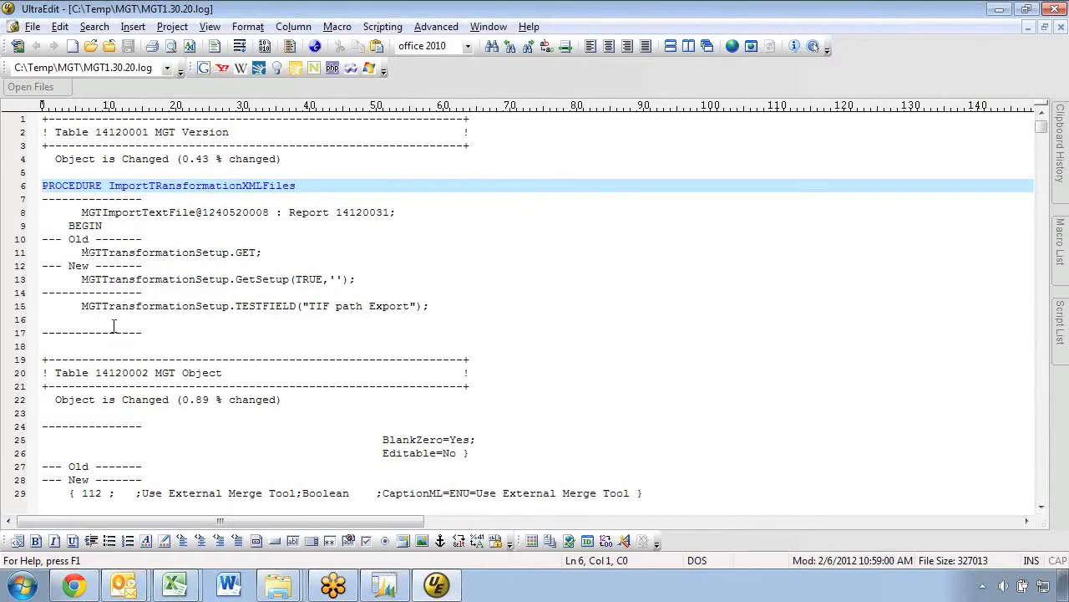
scroll(82, 332, down, 7)
scroll(82, 330, up, 5)
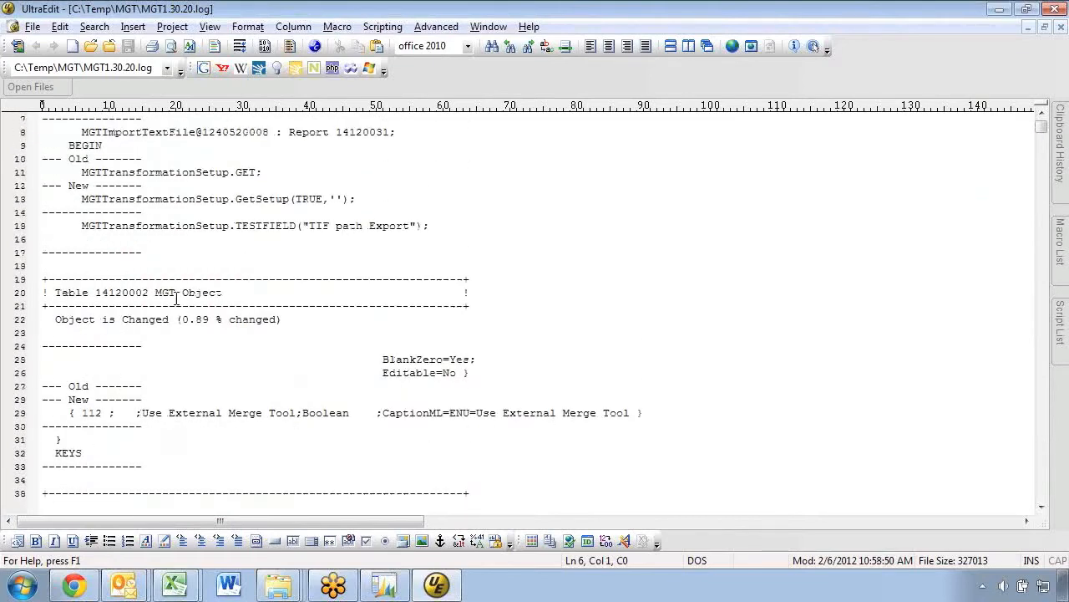
scroll(178, 299, up, 2)
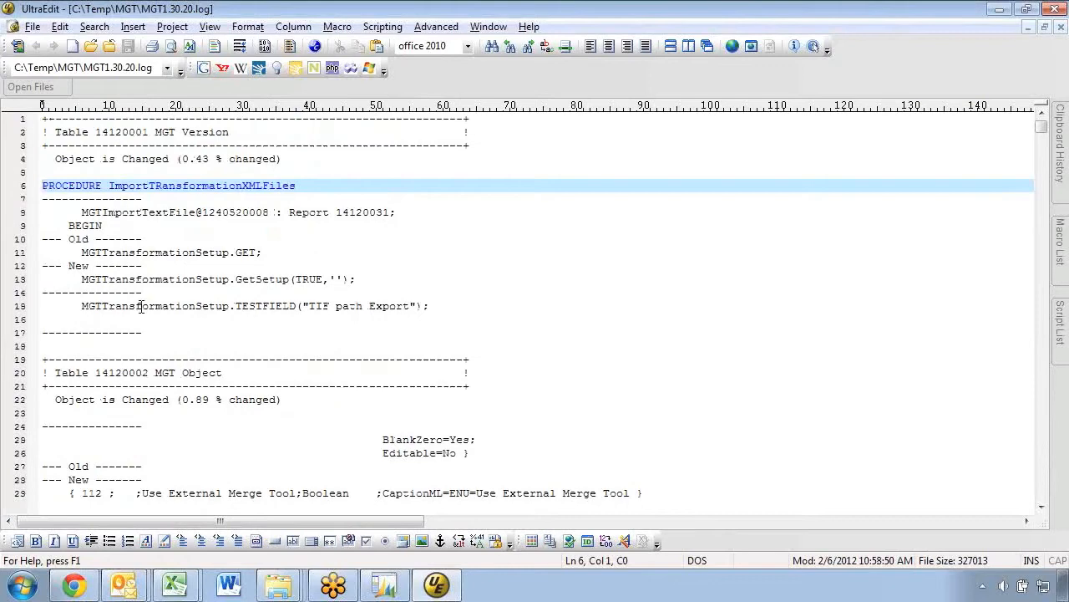
Back in Dynamics NAV, view the Equal Lines to Display and Log Format defaults in Merge Setup's Compare and Merge settings, and close the setup.
key(alt+Tab)
key(alt+Tab)
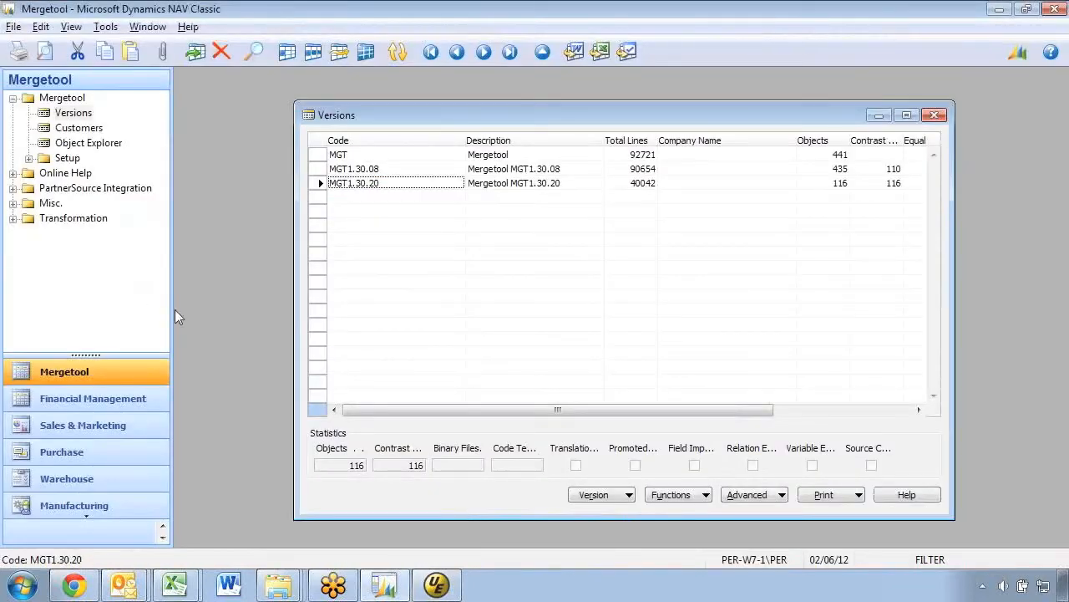
click(670, 494)
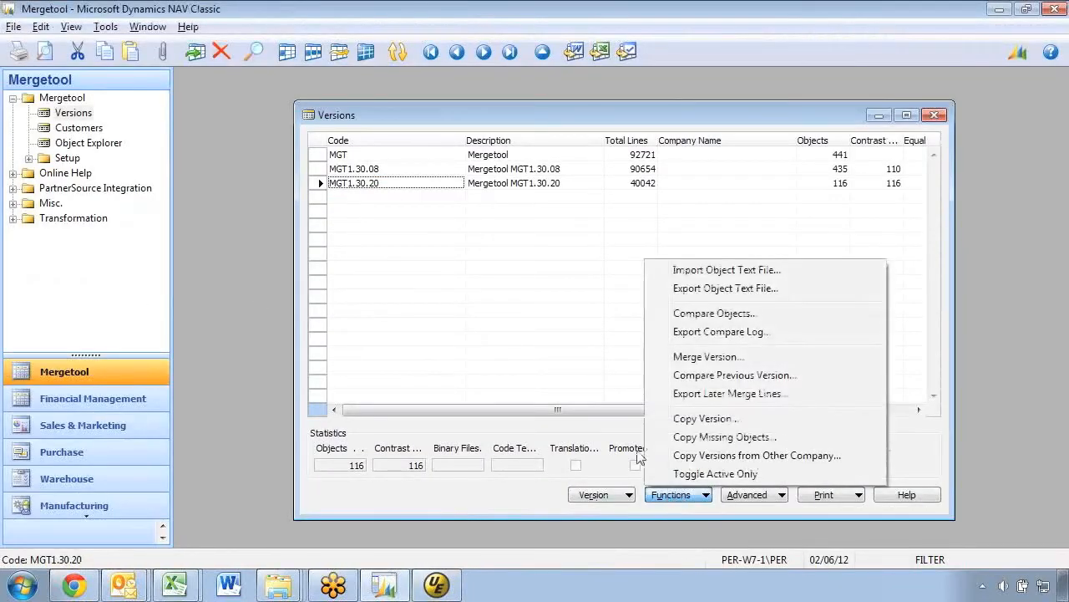
click(68, 159)
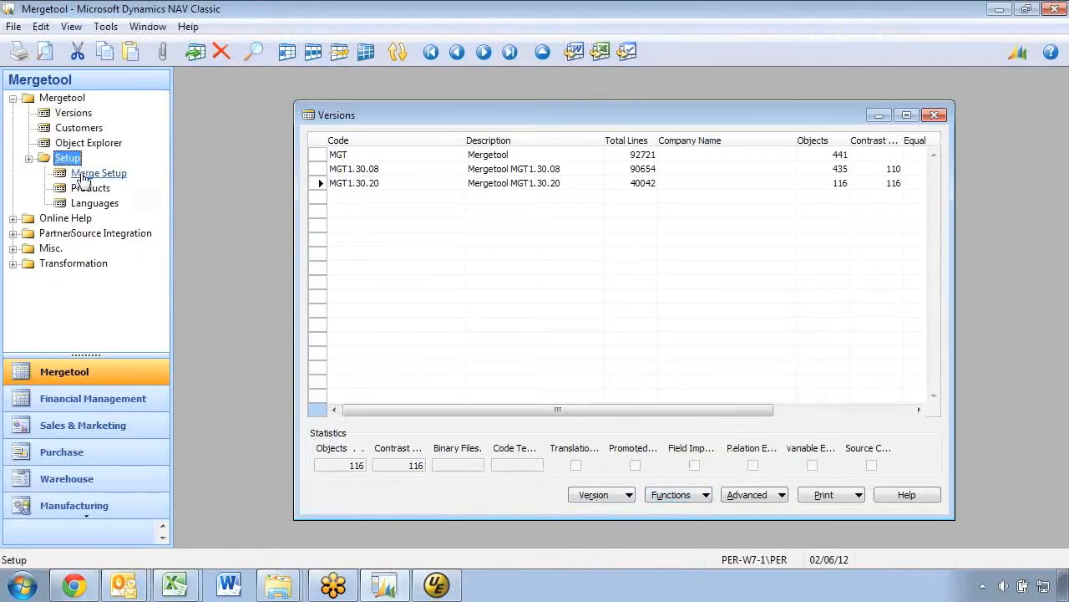
click(94, 173)
click(456, 218)
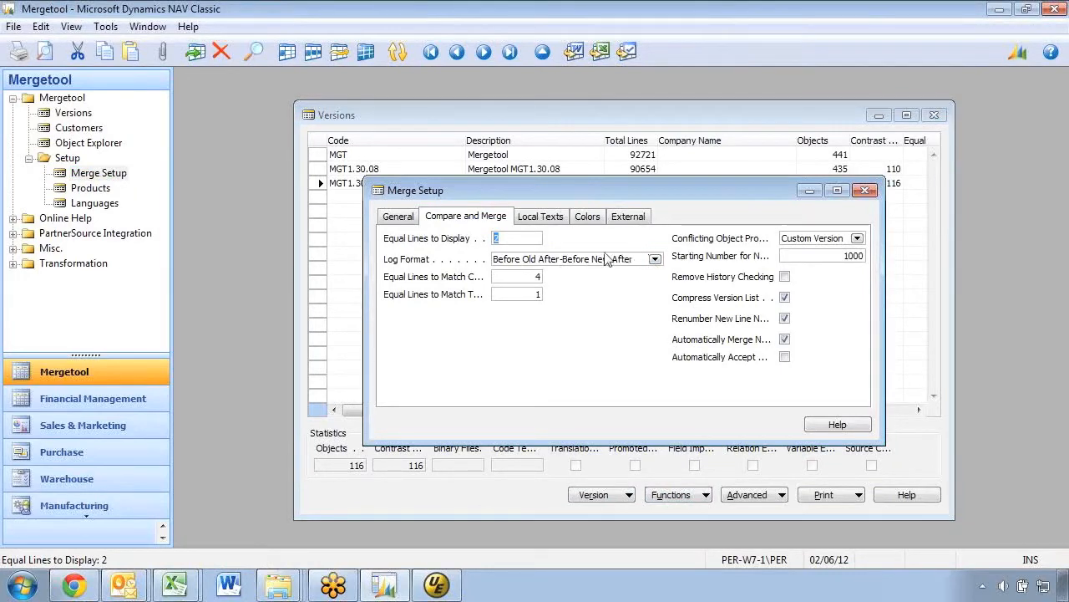
click(521, 239)
key(Escape)
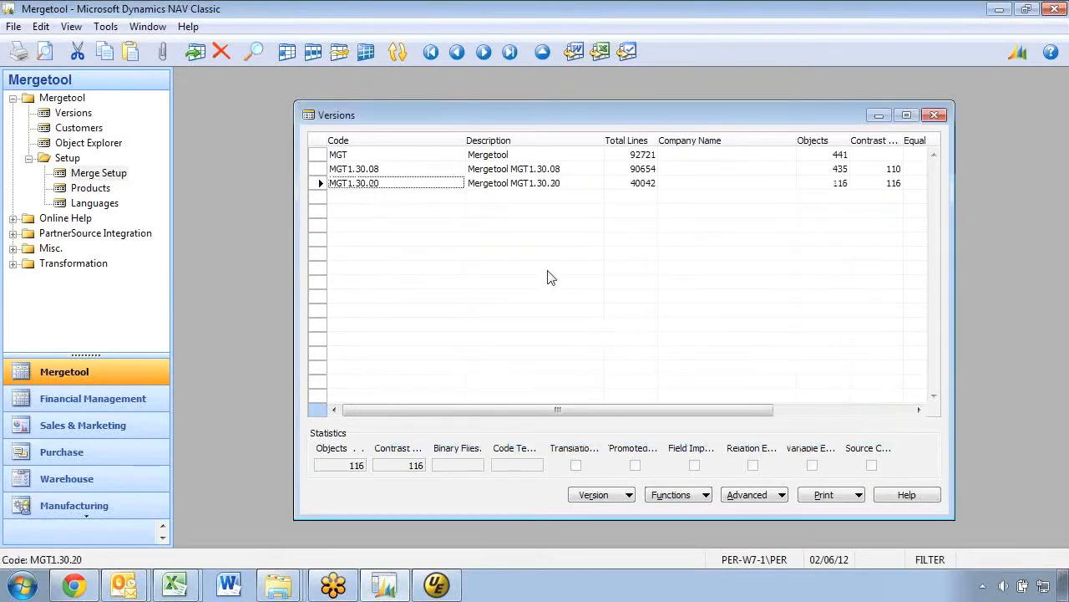
Export the MGT1.30.20 compare log in Whole object (Old-New) format with No Object Properties disabled, overwriting C:\Temp\MGT\MGT1.30.20.log.
click(680, 496)
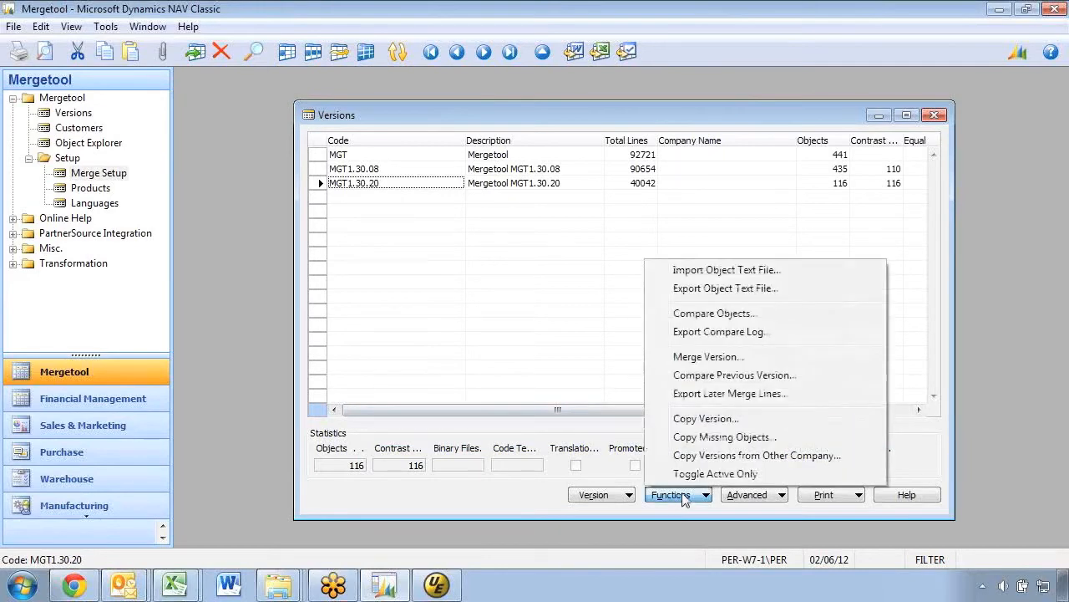
click(723, 332)
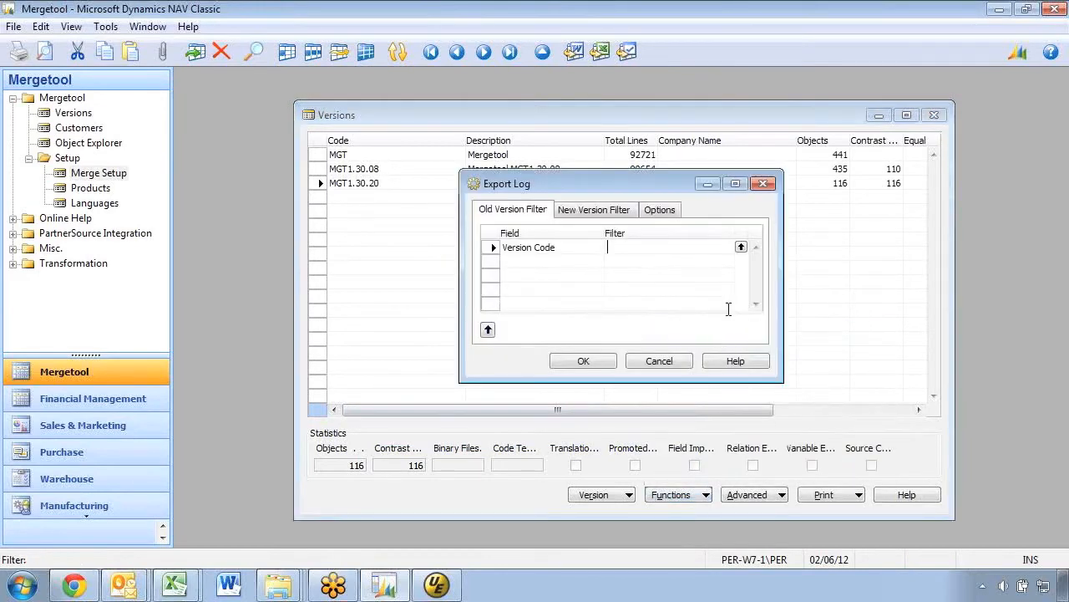
click(660, 211)
click(716, 270)
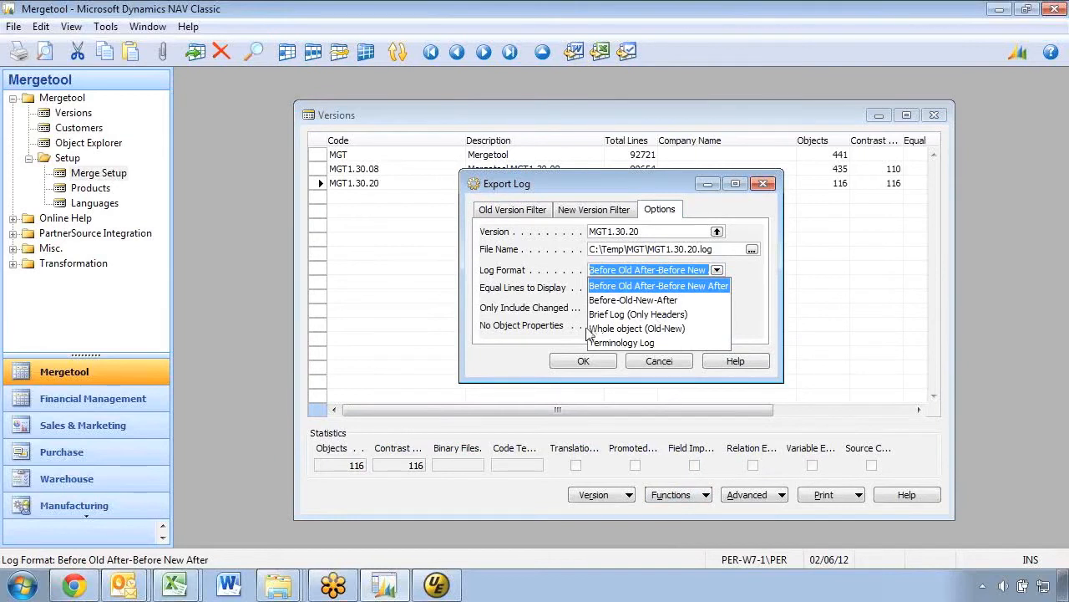
click(642, 328)
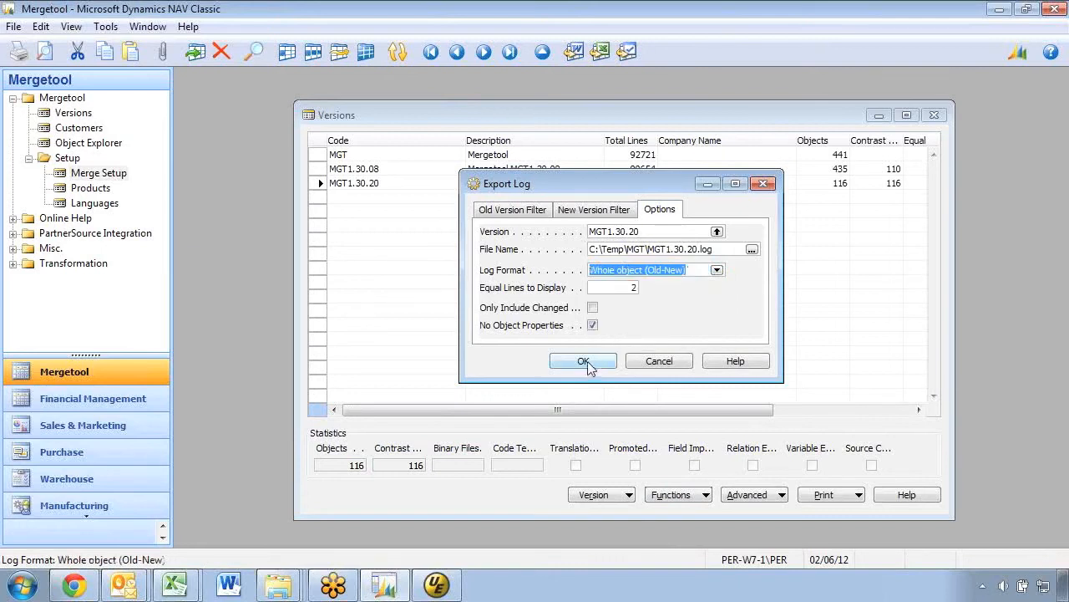
click(592, 325)
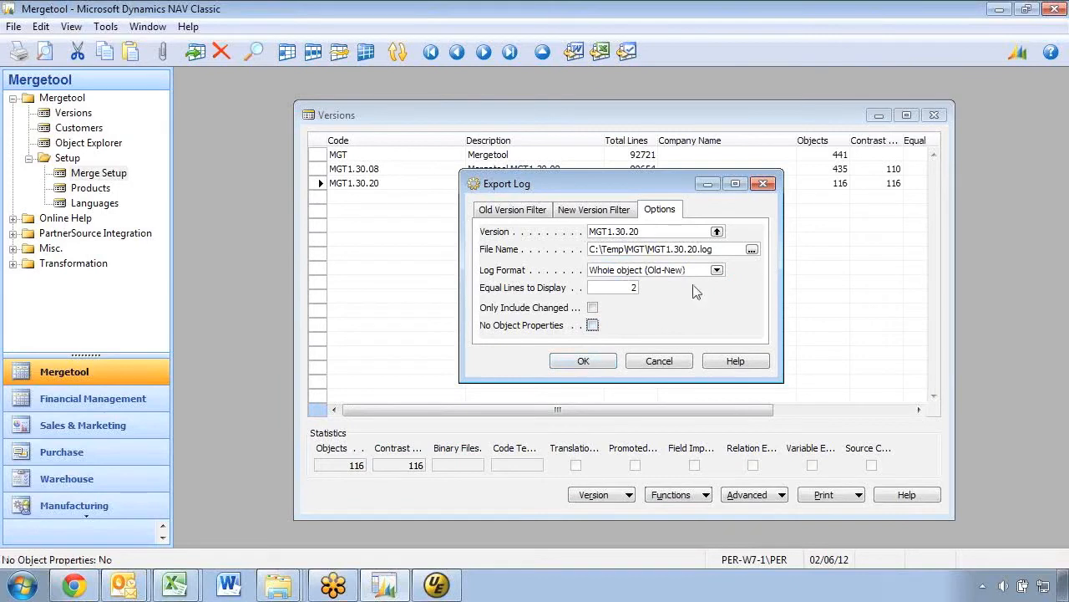
click(589, 363)
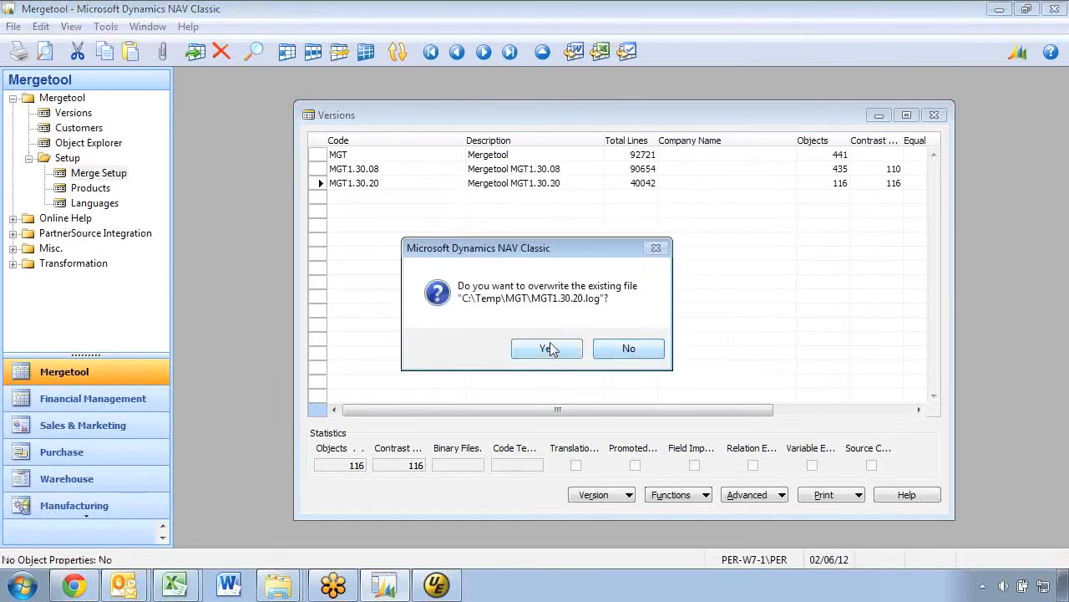
click(540, 349)
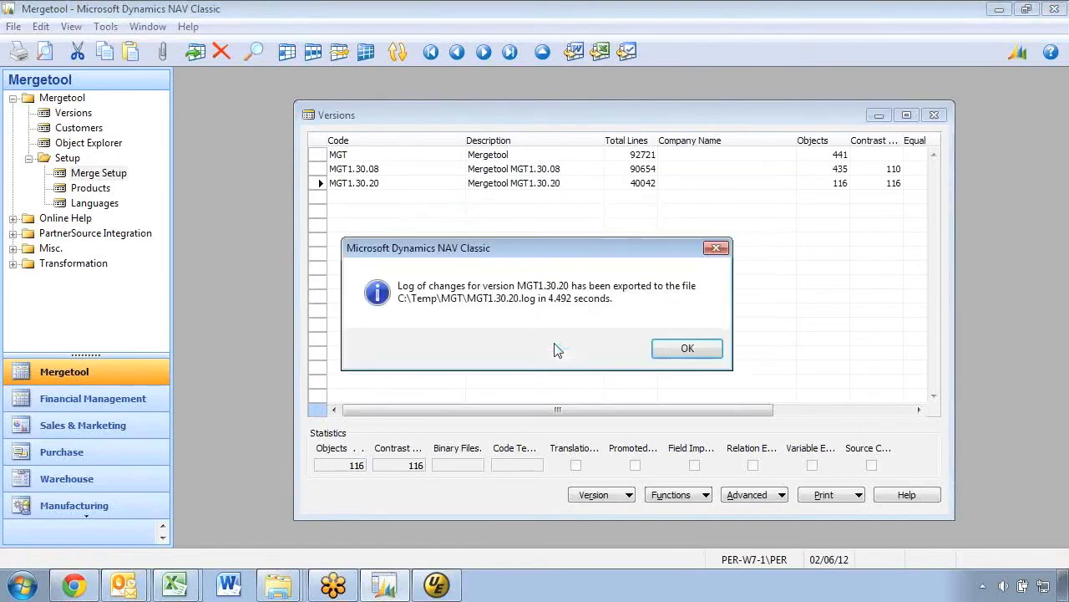
click(691, 351)
Check the new log file's entry in the MGT folder and reload MGT1.30.20.log in UltraEdit.
key(alt+Tab)
key(alt+Tab)
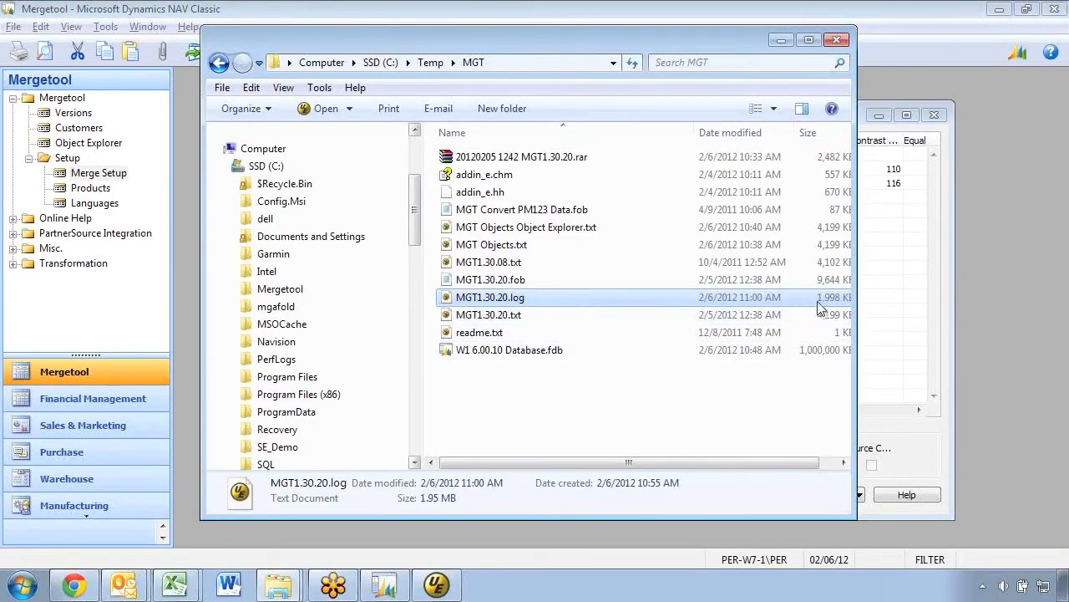
key(alt+Tab)
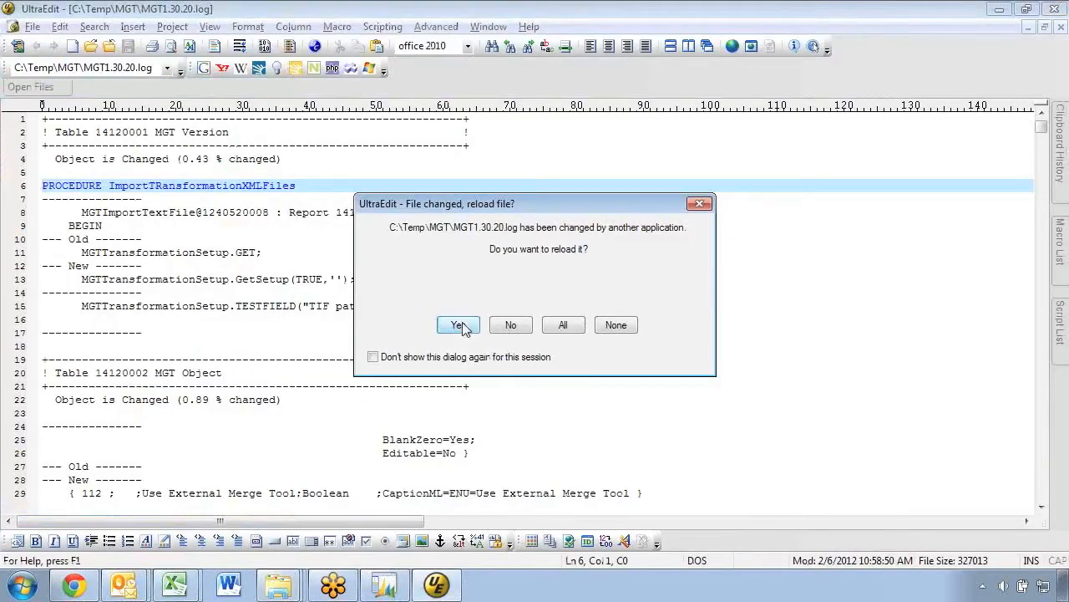
click(464, 323)
Read through the whole-object log of table 14120001 MGT Version, from its Old and New object properties through its fields and procedures.
key(Down)
key(Down)
key(Down)
key(Down)
key(Down)
key(Down)
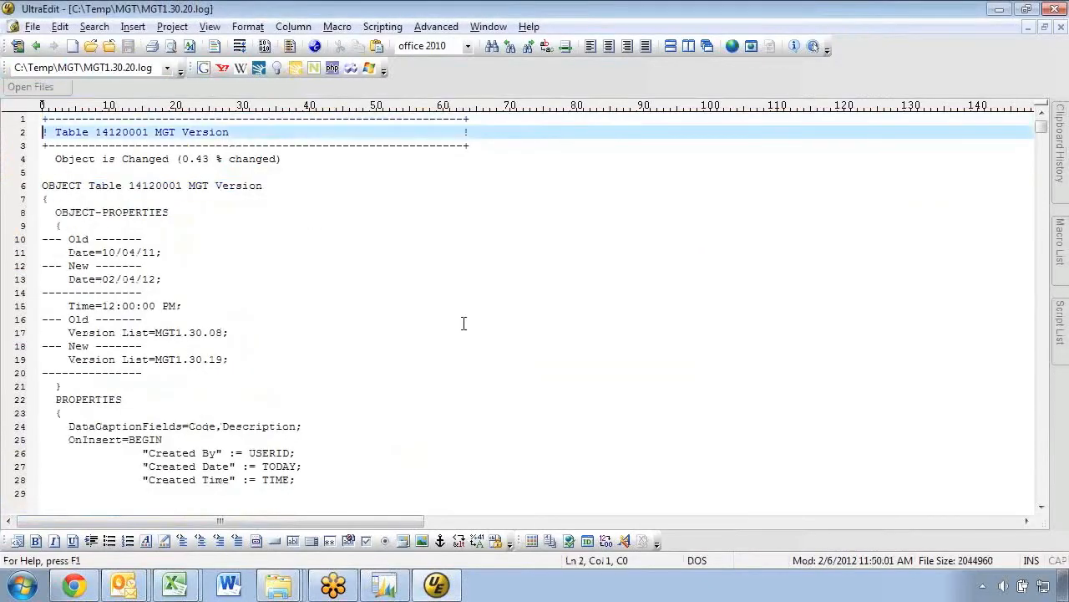
key(Down)
key(Down)
key(Down)
key(Down)
key(Down)
key(Down)
key(Down)
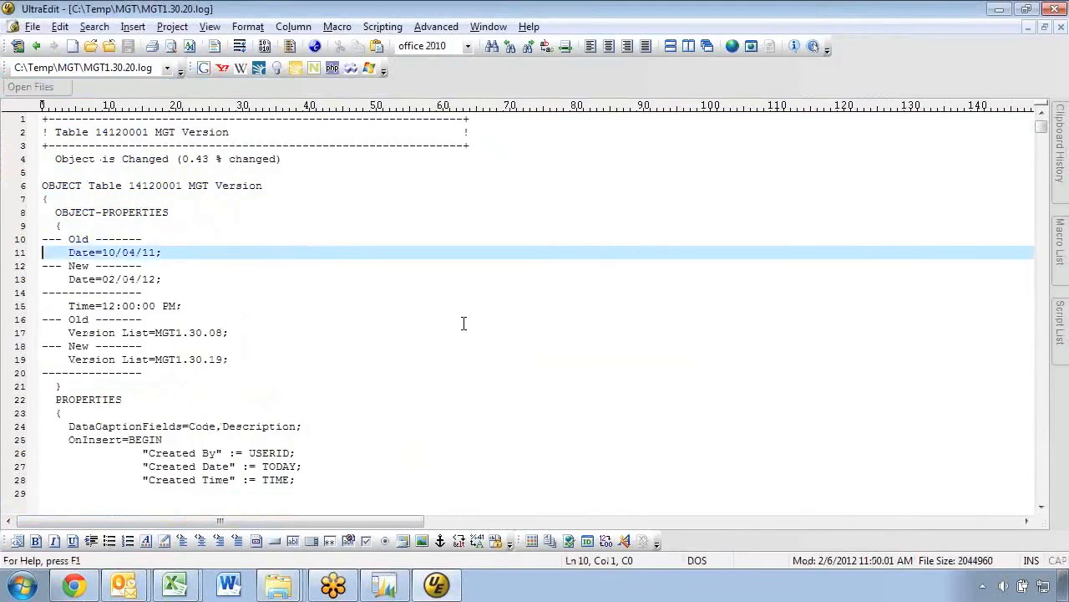
key(Down)
key(Down)
key(Down)
key(Down)
key(Down)
key(Down)
key(Down)
key(Down)
key(Down)
key(Down)
key(Down)
key(Down)
key(Down)
key(Down)
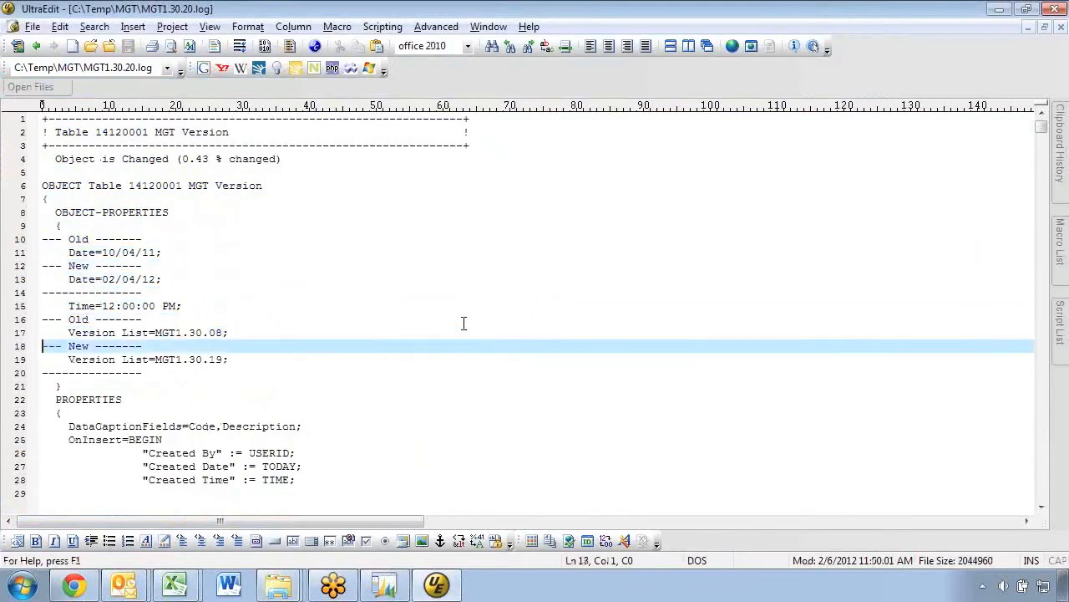
key(Down)
key(Down)
key(Down)
key(Down)
key(Down)
key(Down)
key(Down)
key(Down)
key(Down)
key(Down)
key(Down)
key(Down)
key(Down)
key(Down)
key(Down)
key(Down)
key(Down)
key(Down)
key(Down)
key(Down)
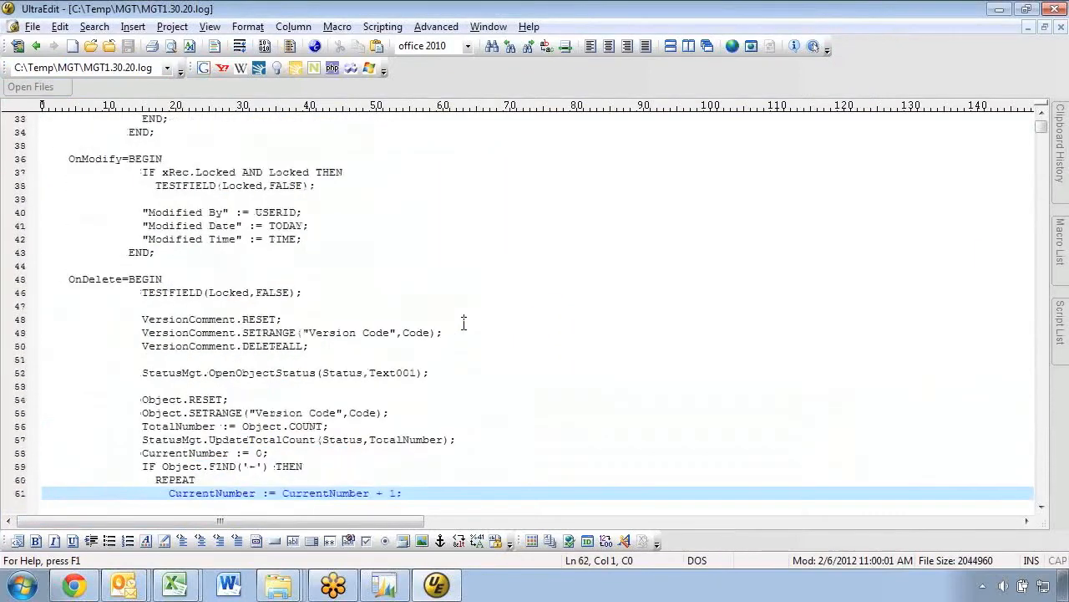
key(Down)
key(Down)
key(Down)
key(Down)
key(Down)
key(Down)
key(Down)
key(Down)
key(Down)
key(Down)
key(Down)
key(Down)
key(Down)
key(Down)
key(Down)
key(Down)
key(Down)
key(Down)
key(Down)
key(Down)
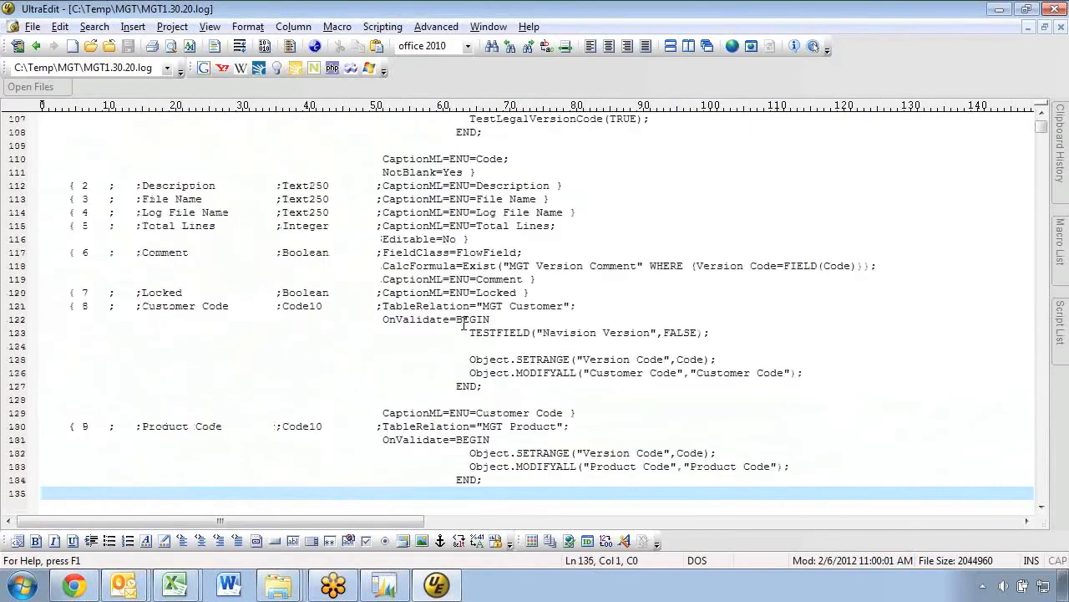
key(Down)
key(Down)
key(Down)
key(Down)
key(Down)
key(Down)
key(Down)
key(Down)
key(Down)
key(Down)
key(Down)
key(Down)
key(Down)
key(Down)
key(Down)
key(Down)
key(Down)
key(Down)
key(Down)
key(Down)
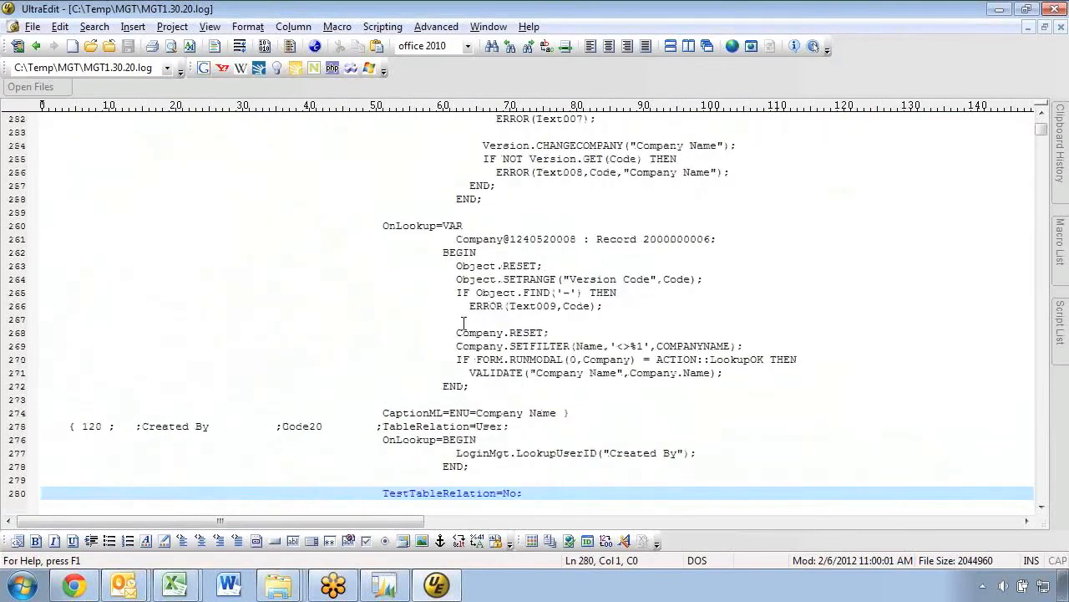
key(Down)
key(Down)
key(Down)
key(Down)
key(Down)
key(Down)
key(Down)
key(Down)
key(Down)
key(Down)
key(Down)
key(Down)
key(Down)
key(Down)
key(Down)
key(Down)
key(Down)
key(Down)
key(Down)
key(Down)
key(Down)
key(Down)
key(Down)
key(Down)
key(Down)
key(Down)
key(Down)
key(Down)
key(Down)
key(Down)
key(Down)
key(Down)
key(Down)
key(Down)
key(Down)
key(Down)
key(Down)
key(Down)
key(Down)
key(Down)
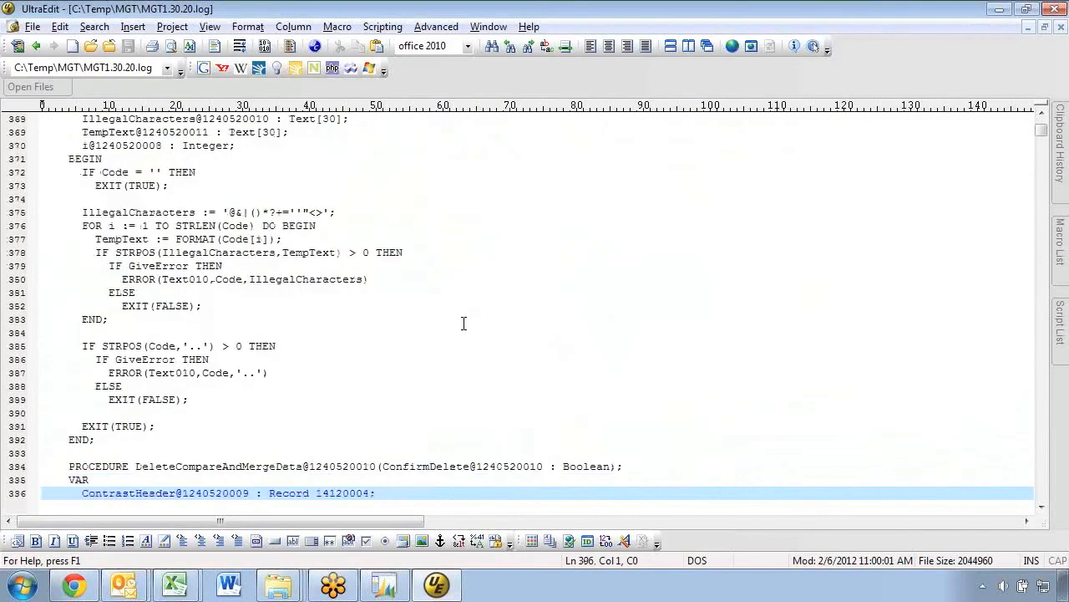
key(Page_Down)
key(Page_Down)
key(Page_Down)
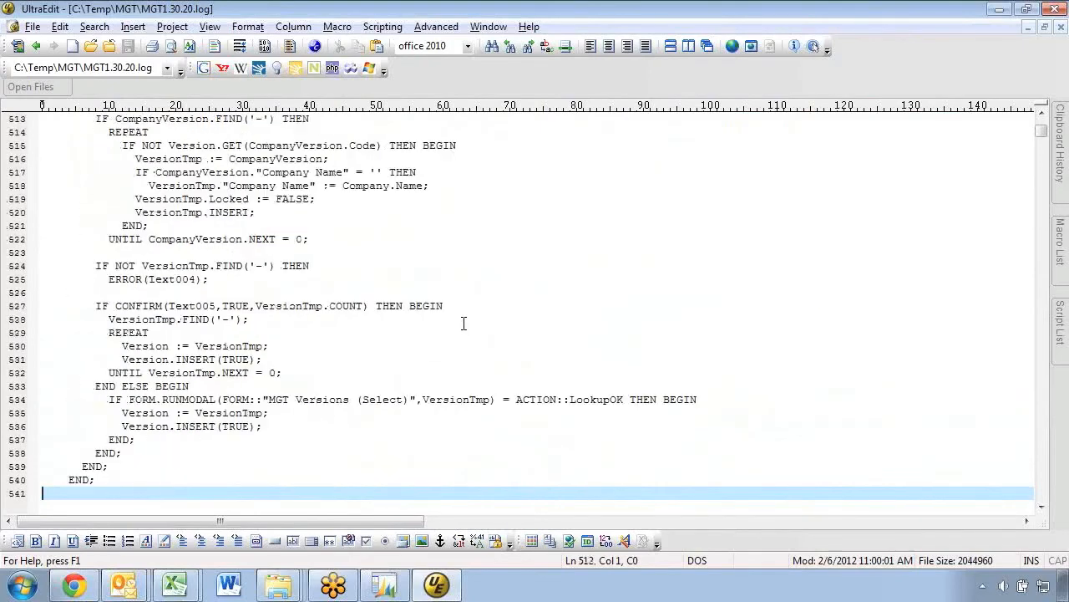
Read on through the table's procedures in the log as far as the Old/New change in ImportTRansformationXMLFiles.
key(Page_Up)
key(Page_Down)
key(Page_Down)
key(Page_Down)
key(Page_Down)
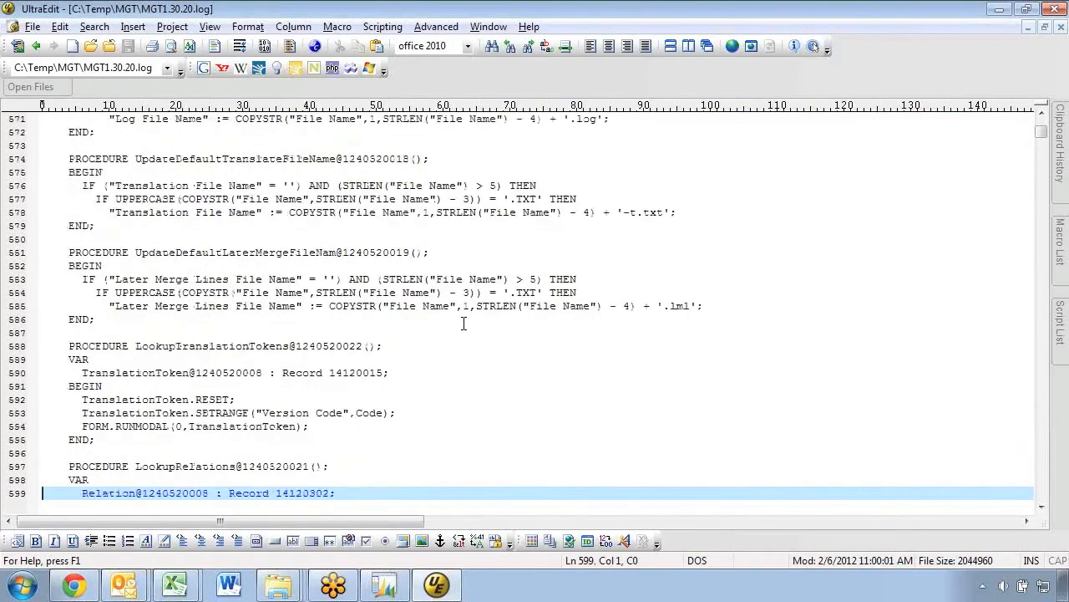
key(Up)
key(Up)
key(Up)
key(Up)
key(Up)
key(Up)
key(Up)
key(Up)
key(Up)
key(Up)
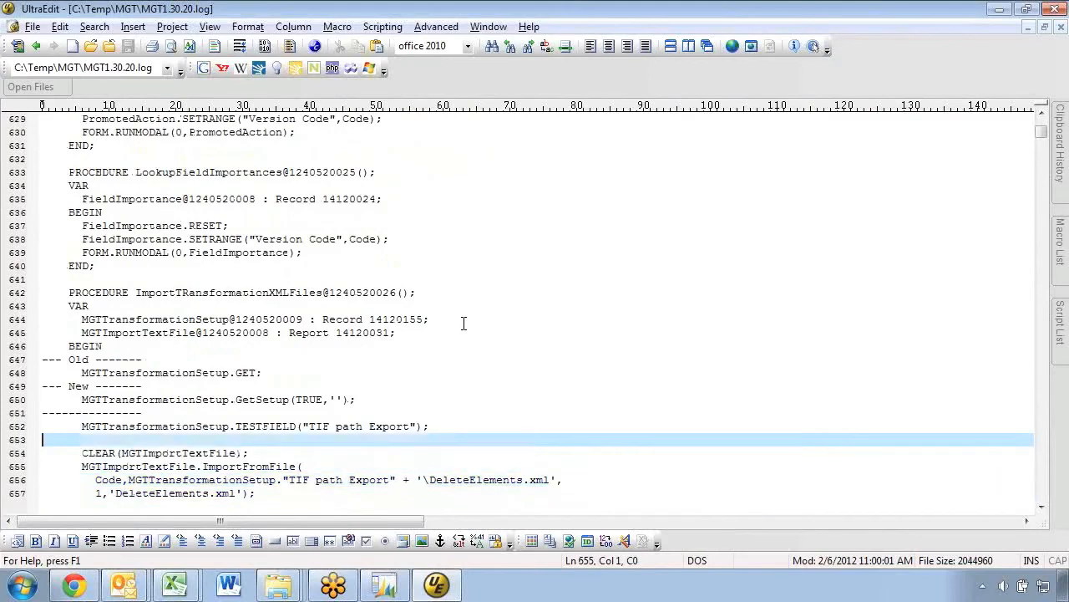
Highlight the Old/New block on lines 647 to 651 in the ImportTRansformationXMLFiles procedure.
key(shift+Down)
key(shift+Down)
key(shift+Down)
key(shift+Down)
key(shift+Down)
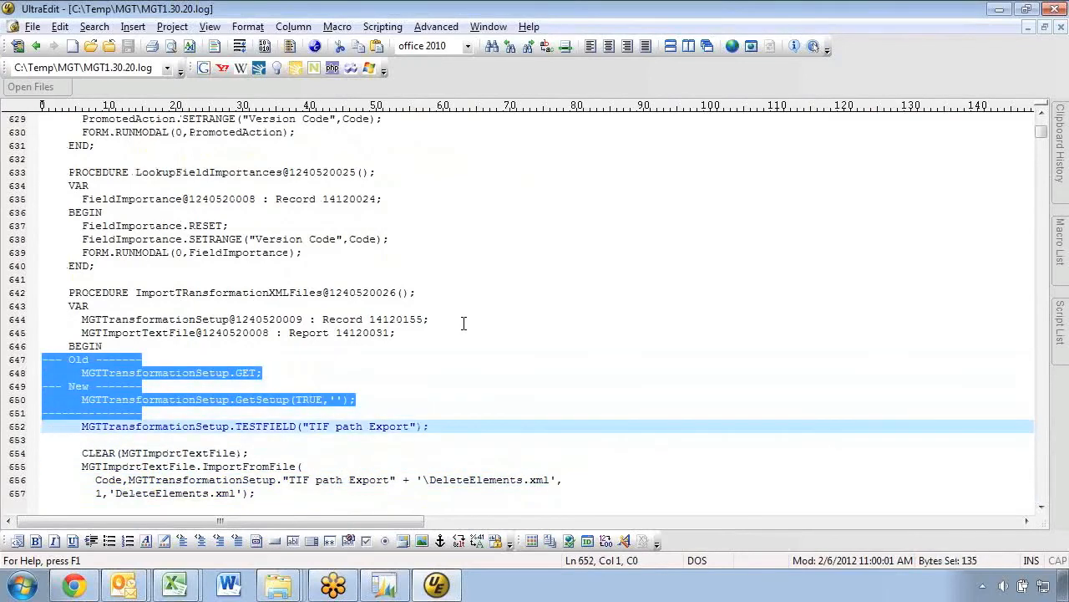
Examine the unchanged code following the Old/New block, down to FindObjectPropertyChanges, and return to the start of the ImportTRansformationXMLFiles procedure.
key(Down)
key(Down)
key(Down)
key(Down)
key(Down)
key(Down)
key(Down)
key(Down)
key(Down)
key(Down)
key(Down)
key(Down)
key(Down)
key(Down)
key(Down)
key(Down)
key(Down)
key(Down)
key(Down)
key(Down)
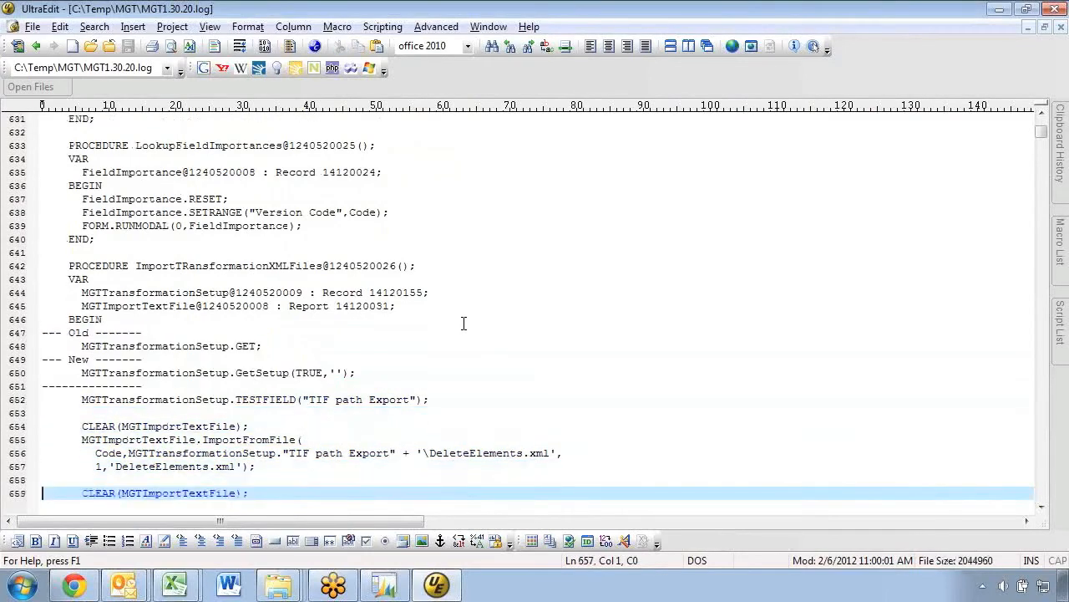
key(Up)
key(Up)
key(Up)
key(Up)
key(Up)
key(Up)
key(Up)
key(Up)
key(Up)
key(Up)
key(Up)
key(Up)
key(Up)
key(Up)
key(Up)
key(Up)
key(Up)
key(Up)
key(Up)
key(Up)
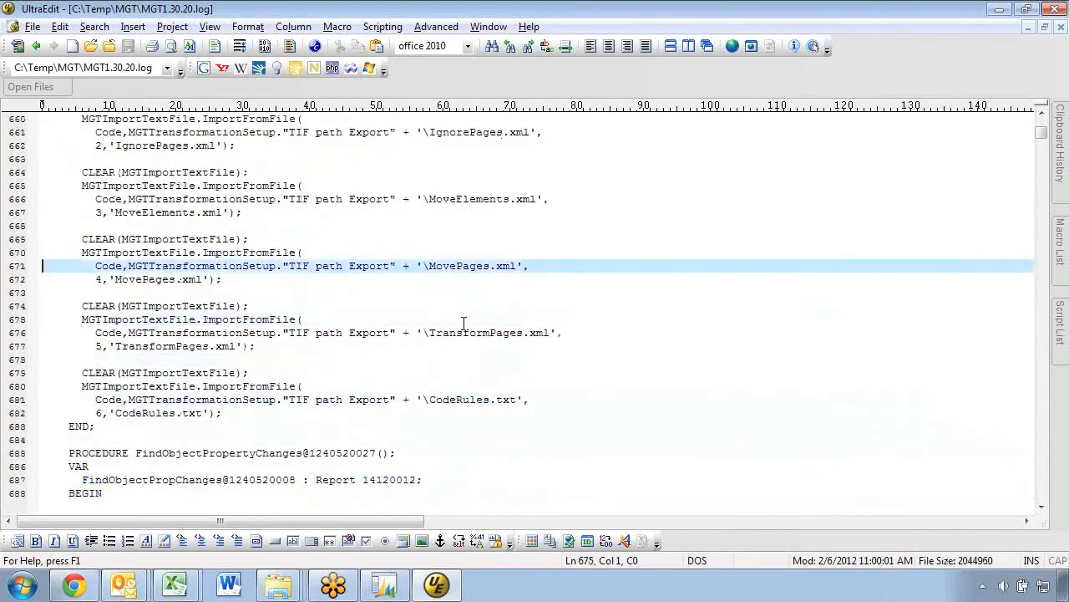
key(Up)
key(Up)
key(Up)
key(Up)
key(Up)
key(Up)
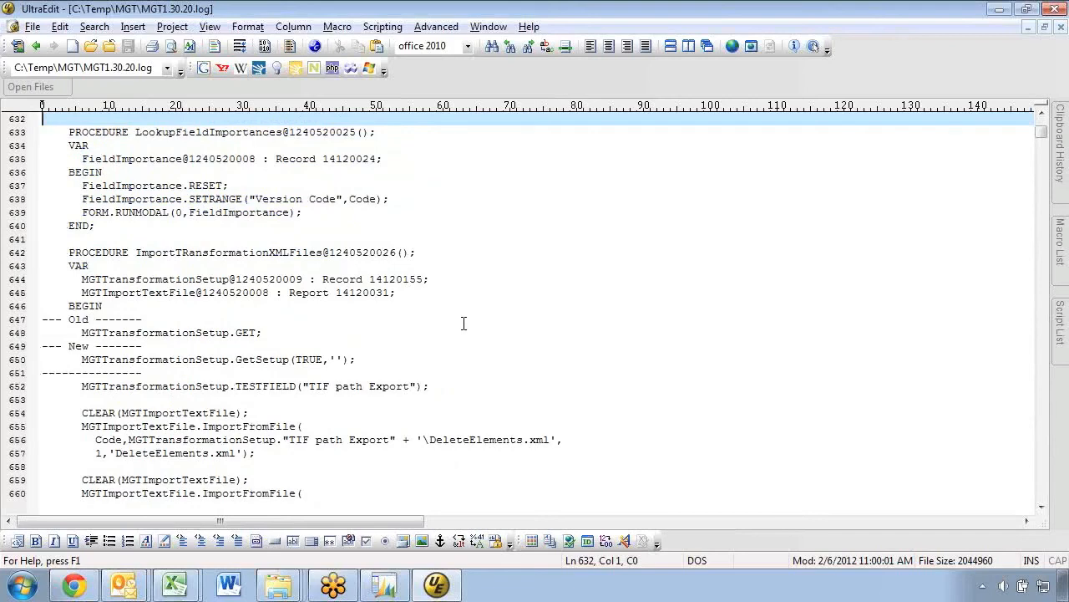
Switch back to Dynamics NAV and open the list of functions for version MGT1.30.20.
key(alt+Tab)
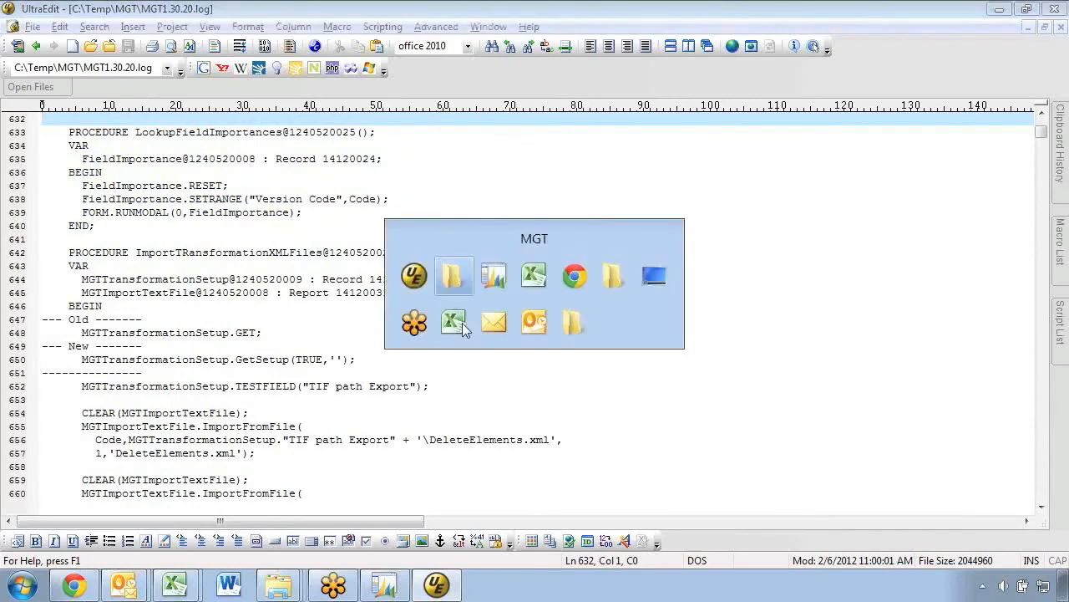
key(alt+Tab)
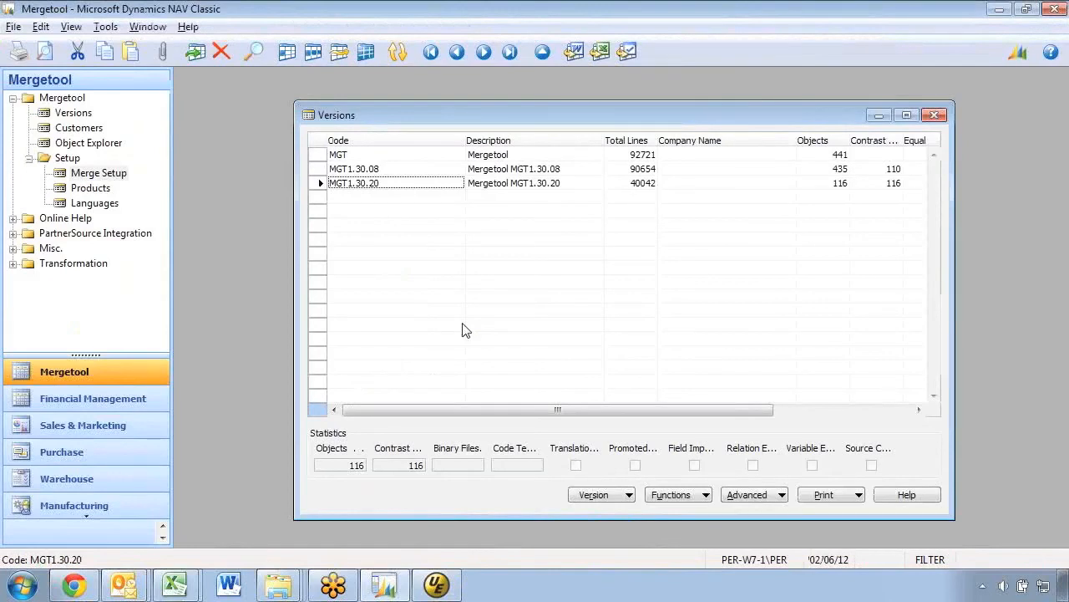
click(684, 496)
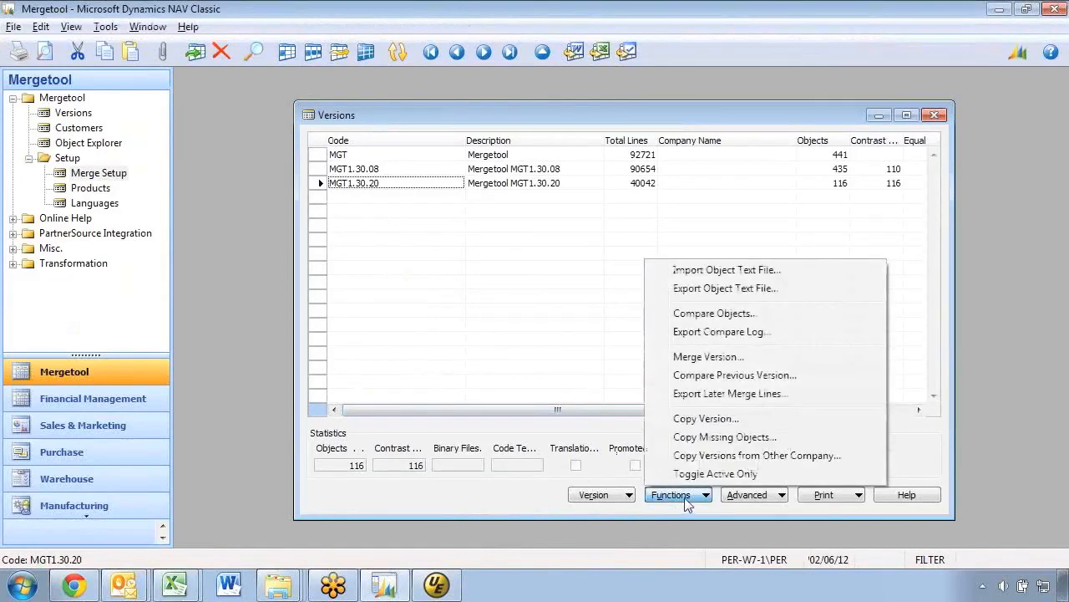